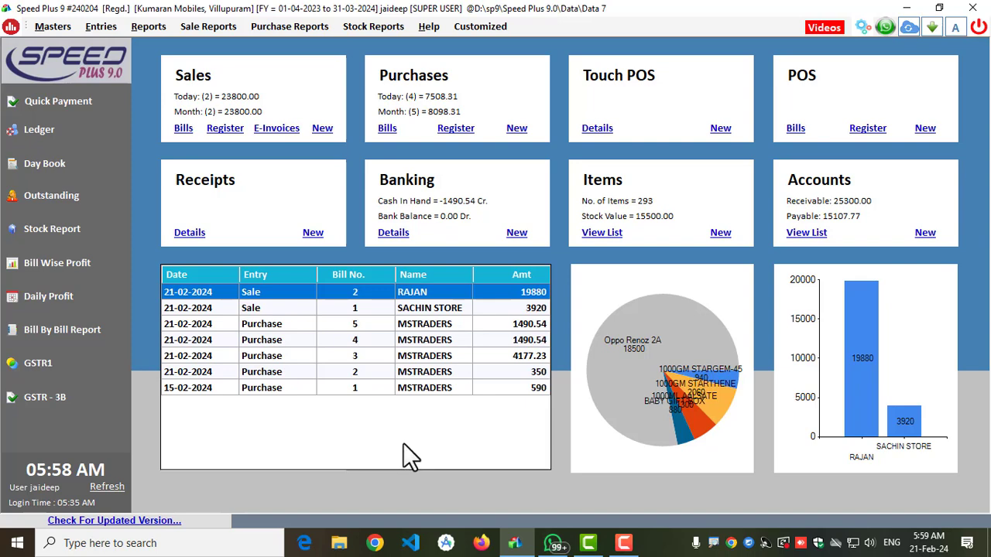
- In the advanced POS options, skip Date, Bill No., Account Name and Sale Type, and choose Quickly Add item to List after each barcode entry
click(863, 27)
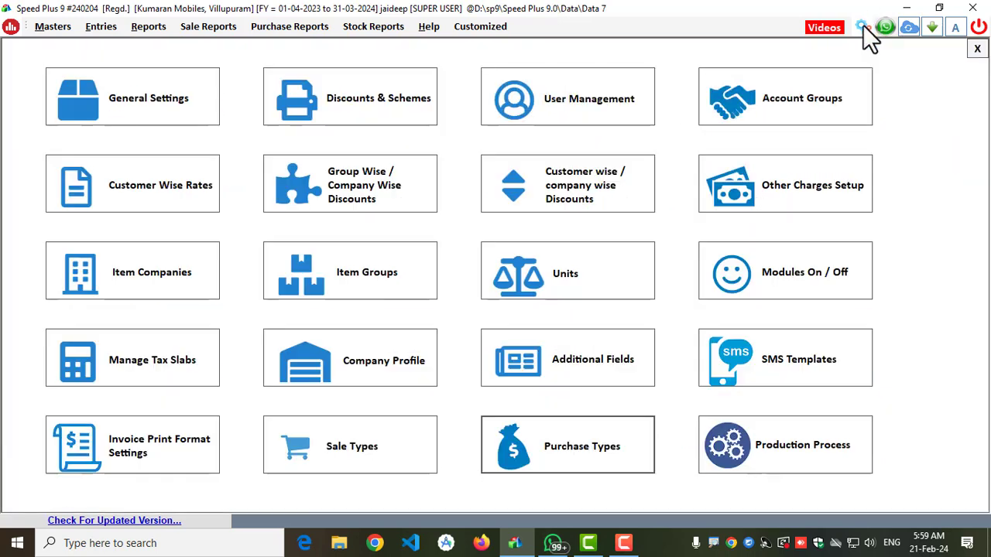
click(103, 106)
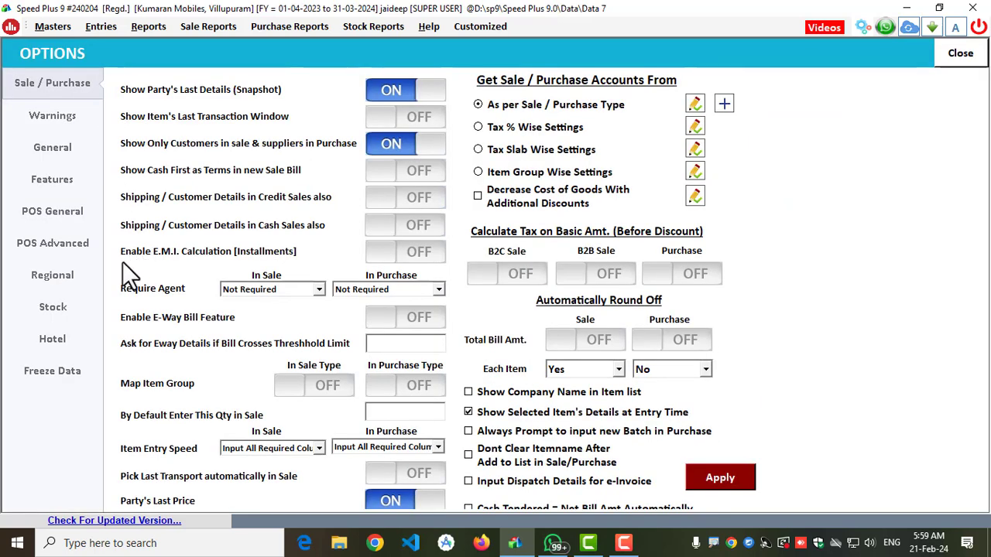
click(49, 240)
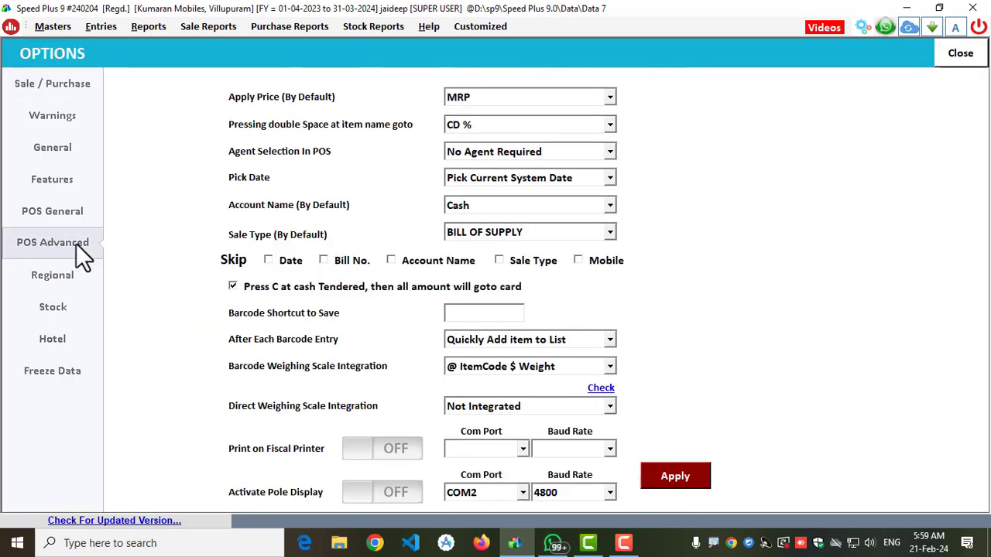
click(331, 260)
click(426, 262)
click(496, 342)
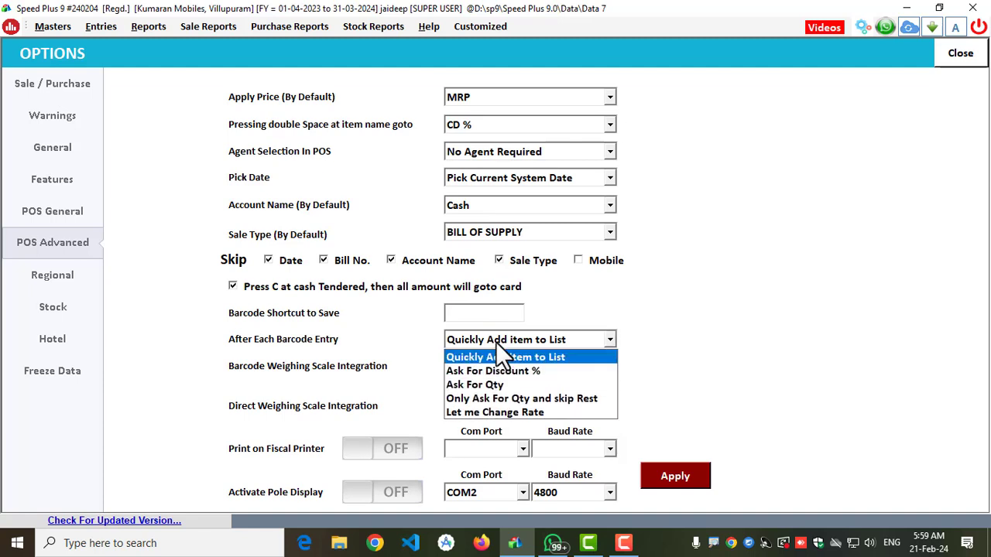
click(497, 357)
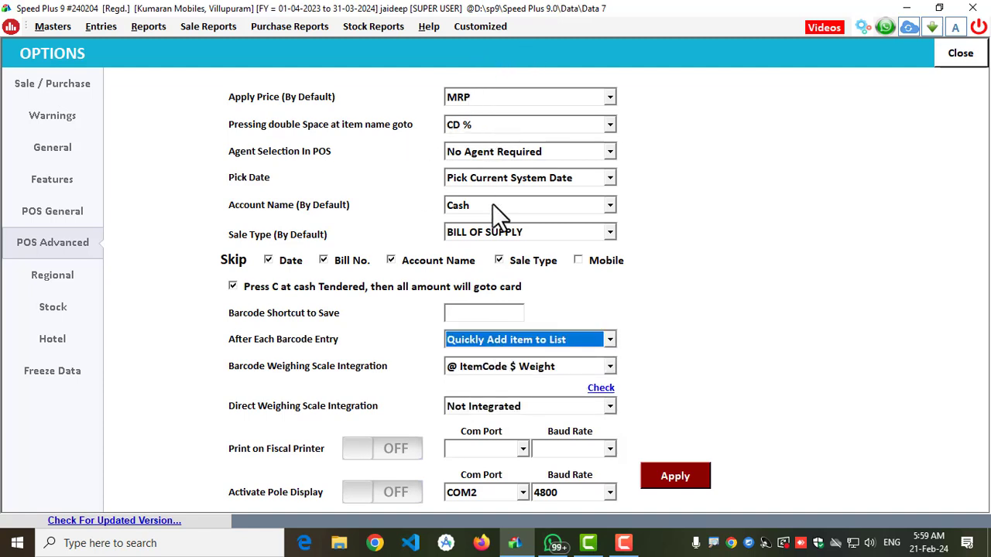
- Choose BILL OF SUPPLY as the default sale type and Cash as the default account name for POS
click(484, 232)
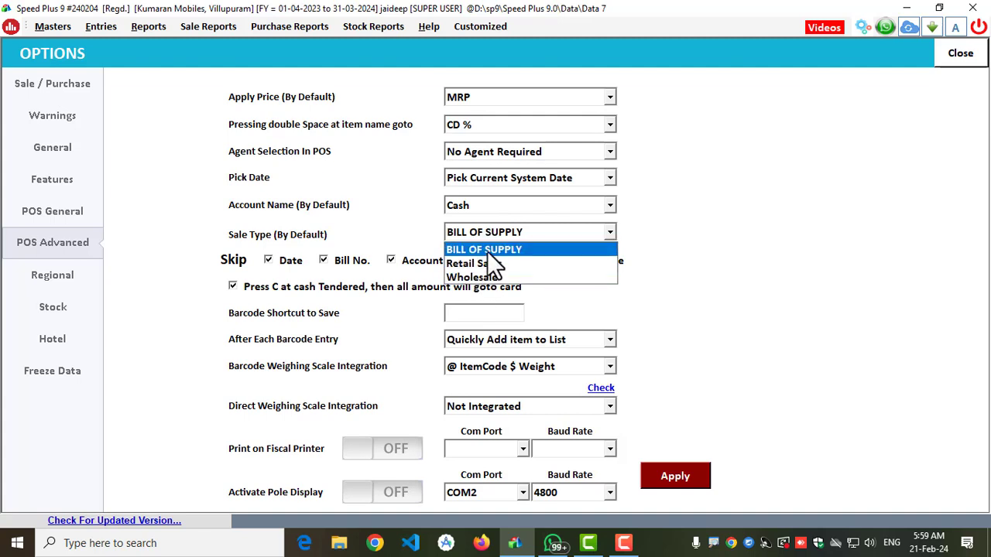
click(489, 251)
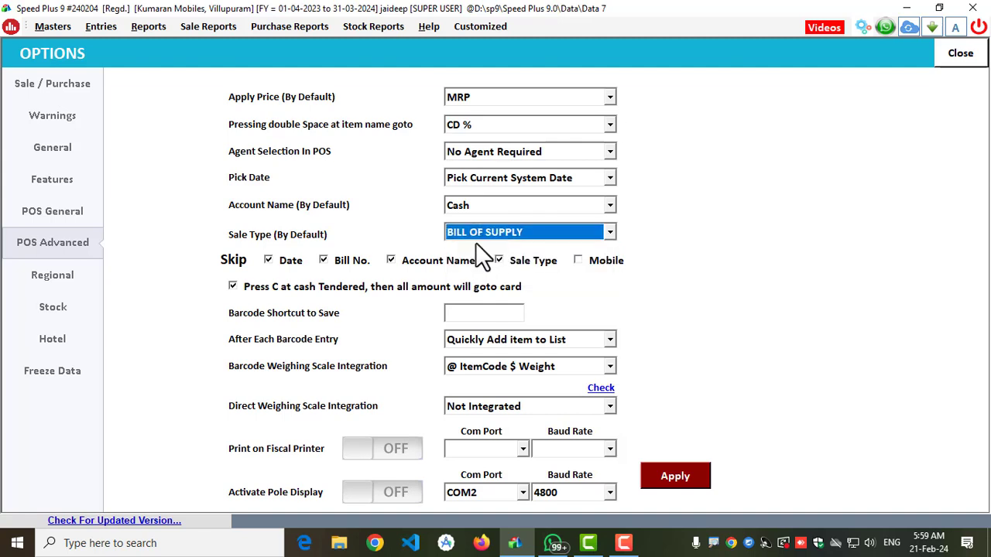
click(454, 202)
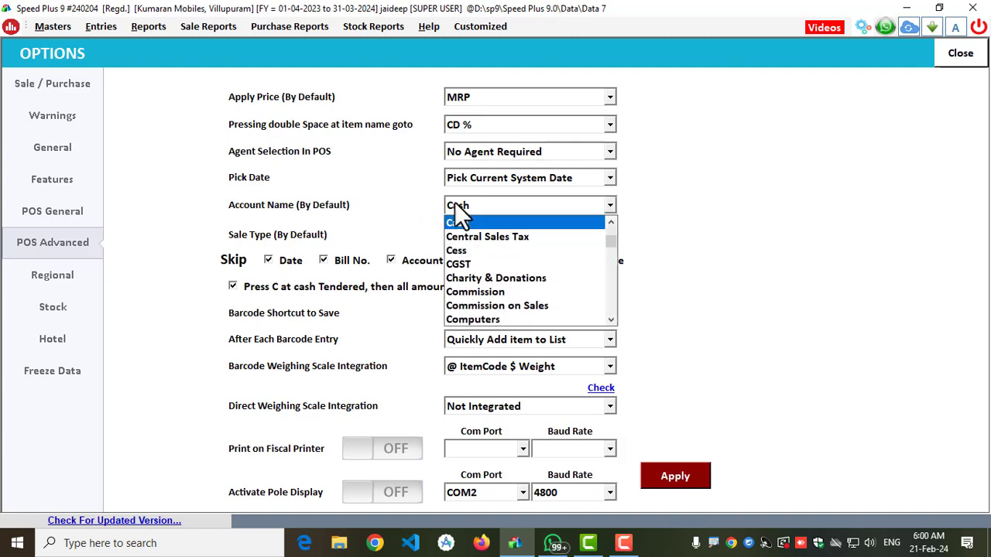
click(456, 209)
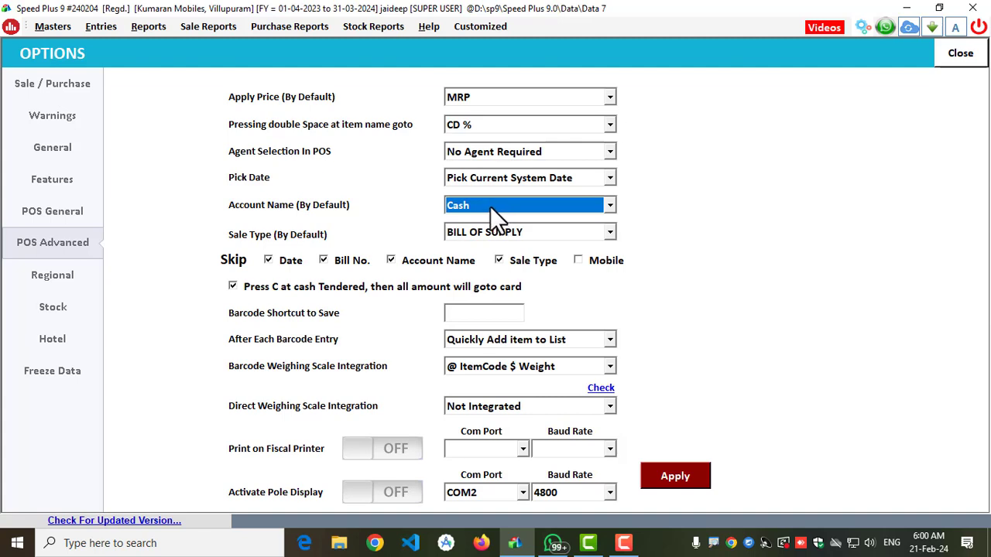
- Review the agent selection choices for POS and keep it set to No Agent Required
click(484, 153)
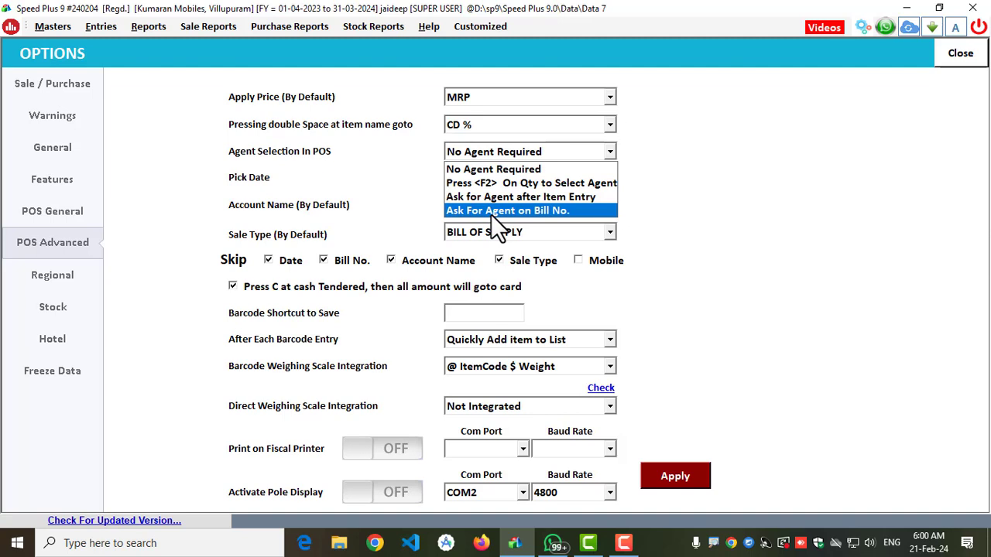
click(499, 170)
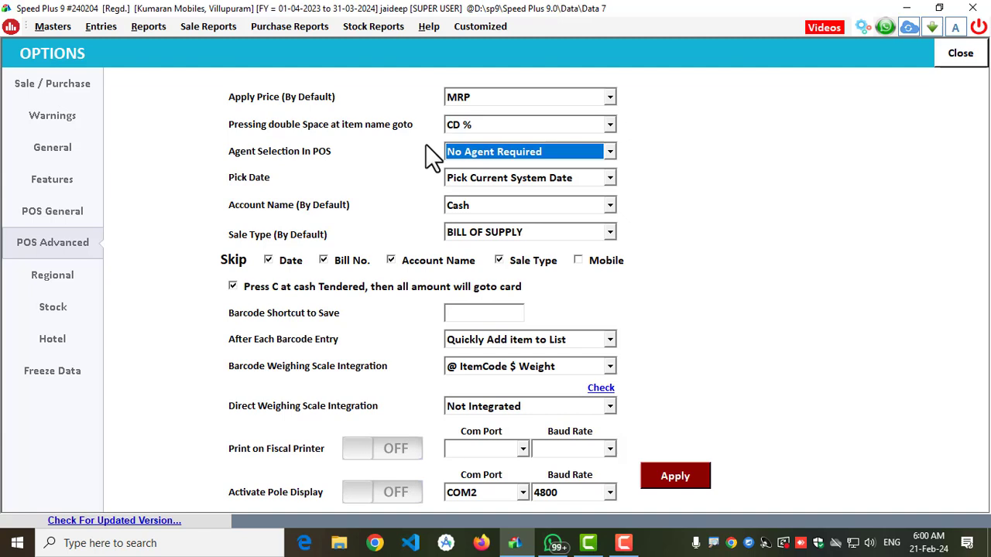
click(523, 152)
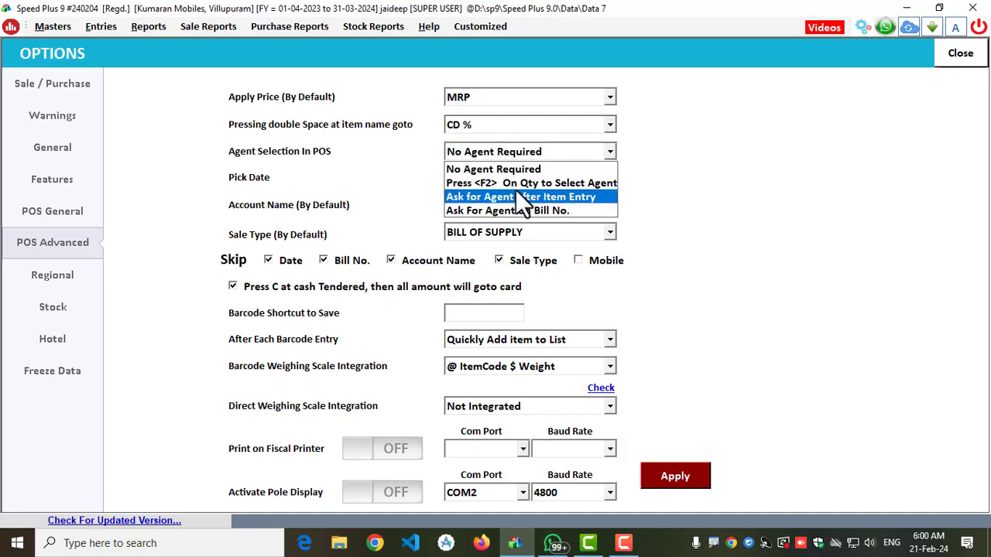
click(511, 169)
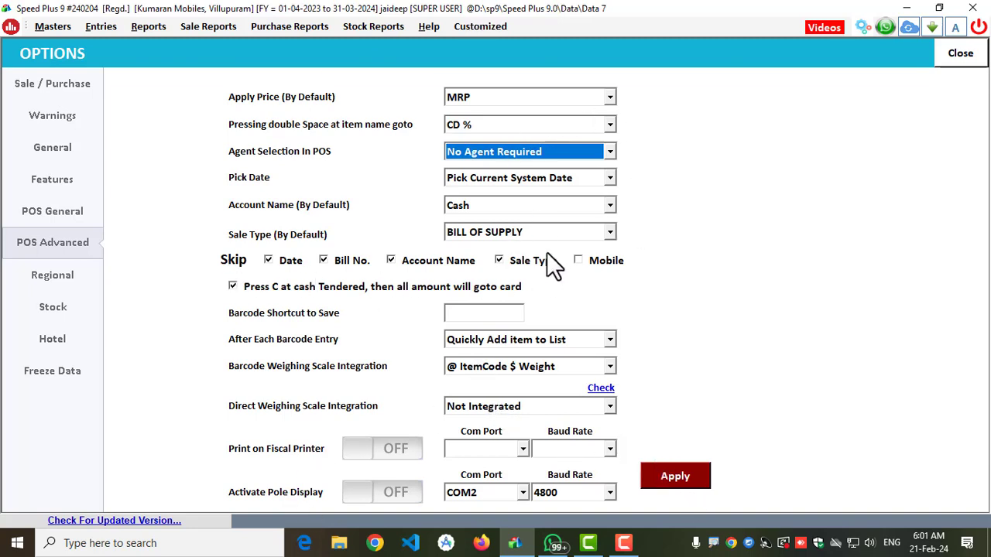
- Apply the advanced POS settings and return to the dashboard
click(694, 478)
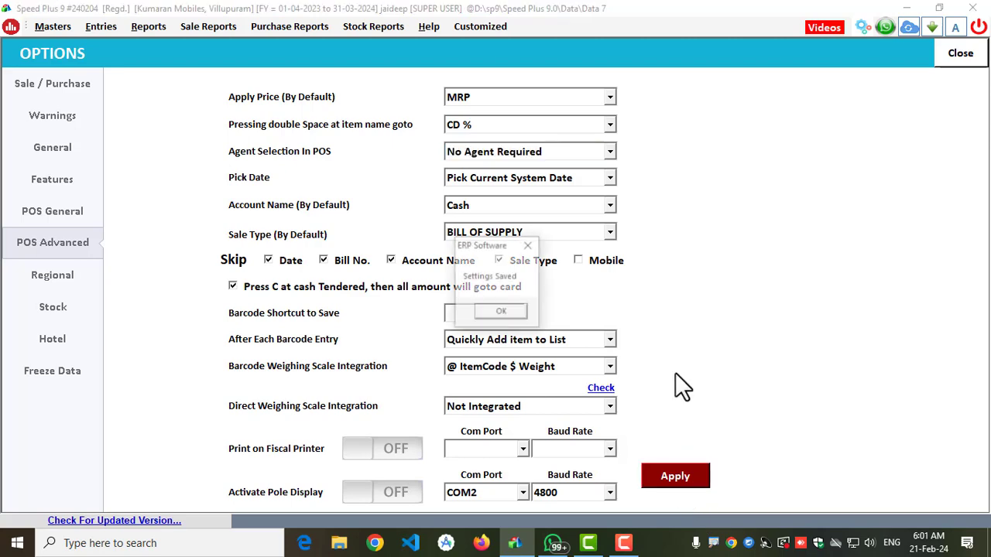
click(534, 312)
click(960, 54)
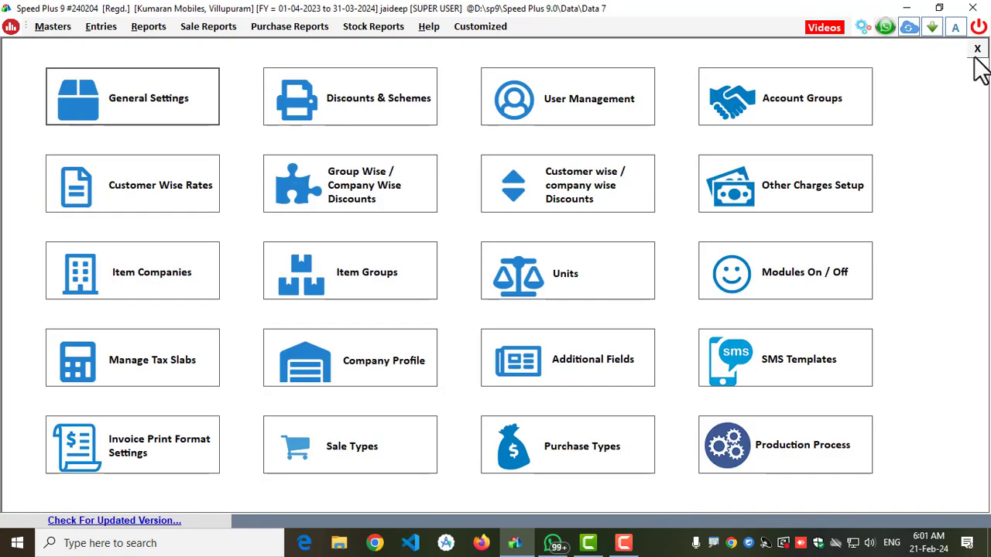
click(974, 52)
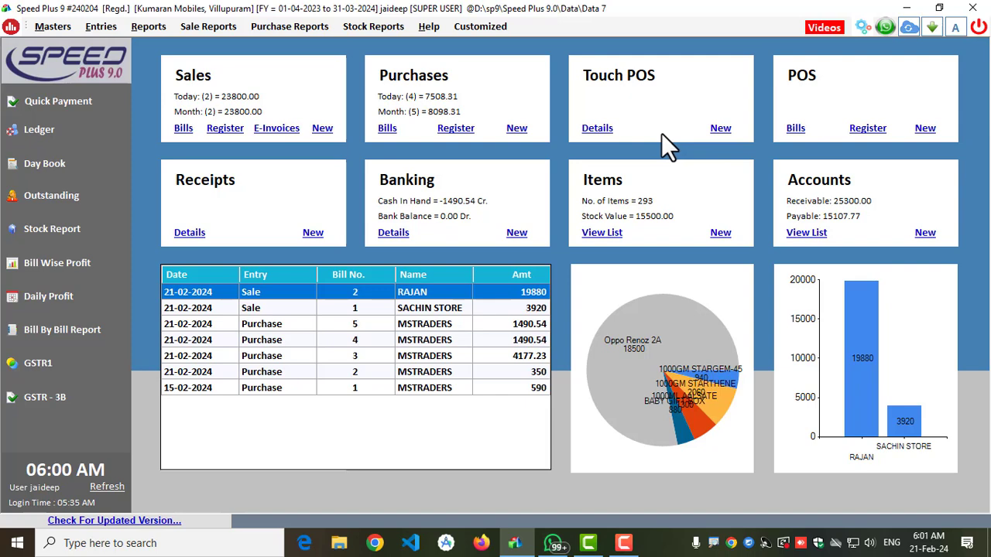
- Start a new Touch POS bill and add one NET BED from the BED group using its second variant
click(721, 129)
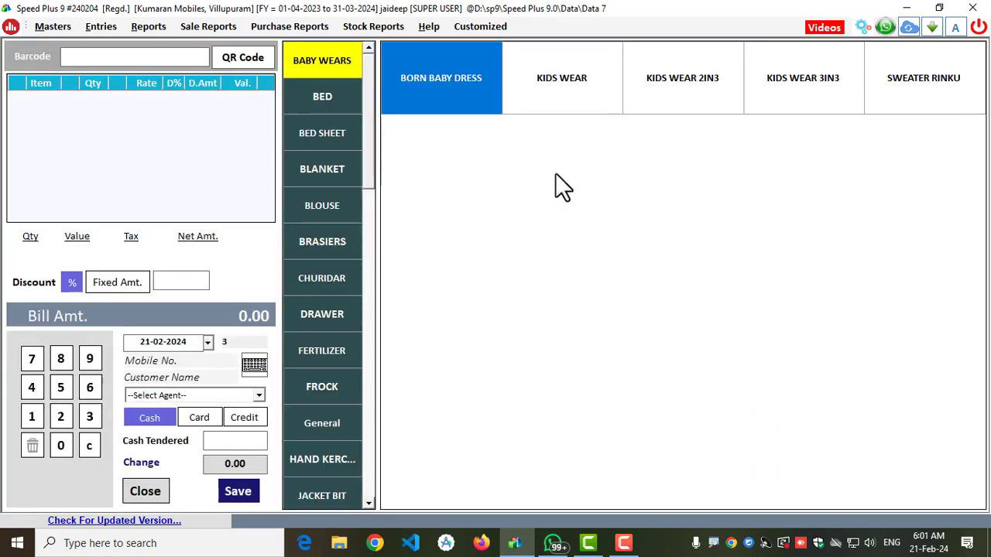
click(344, 115)
click(464, 99)
click(573, 101)
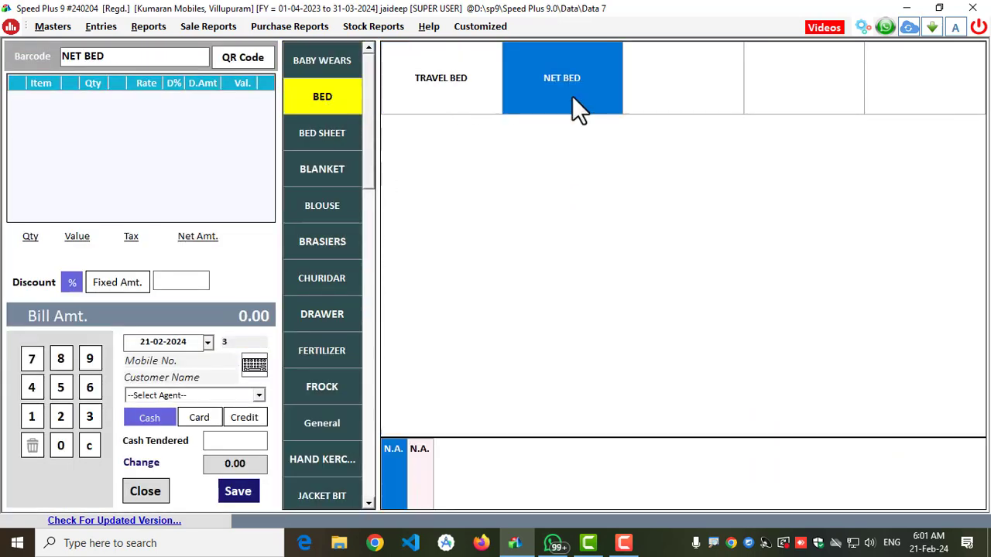
click(419, 452)
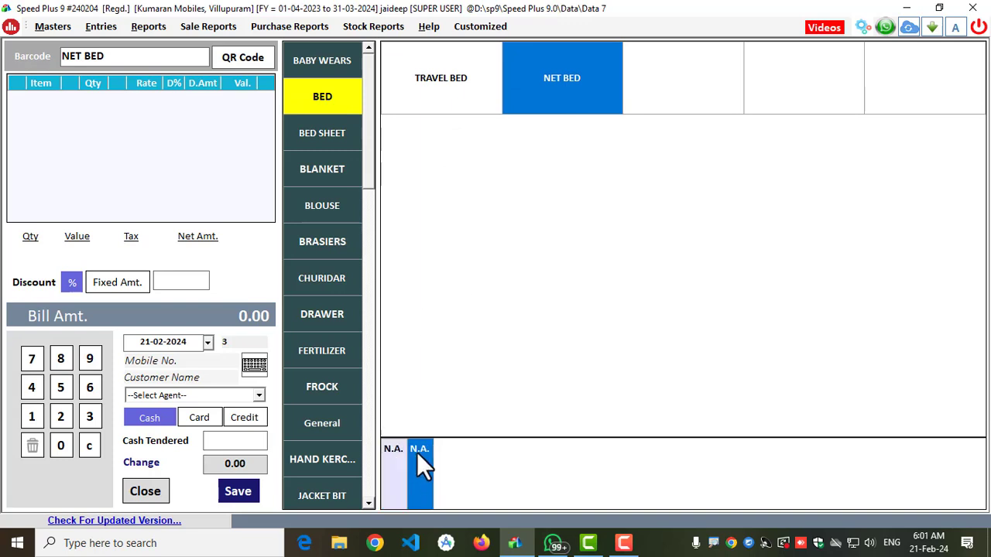
- Add one item from the BED SHEET group and one PRESTA BRASIERS CUTEY in size 80CM to the bill
click(314, 137)
click(418, 100)
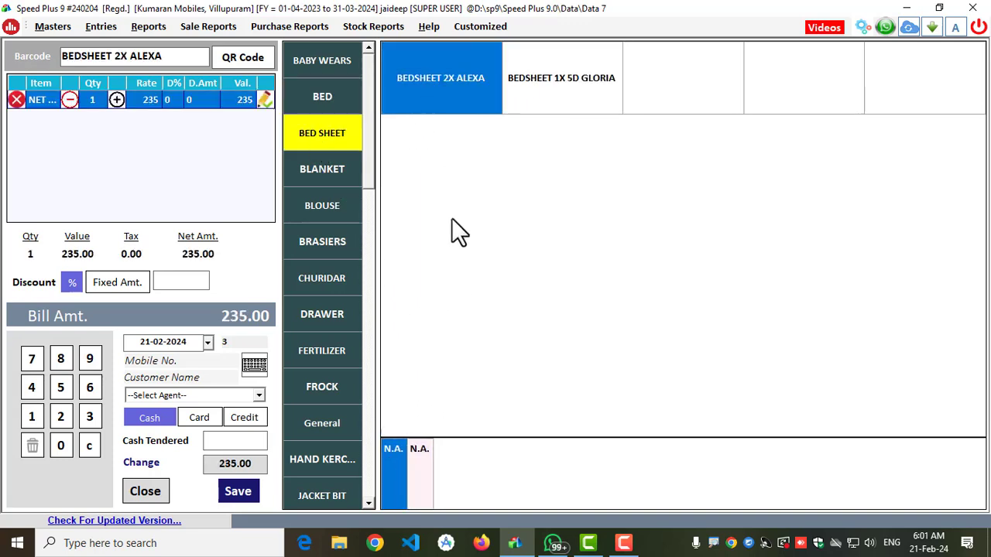
click(317, 249)
click(512, 106)
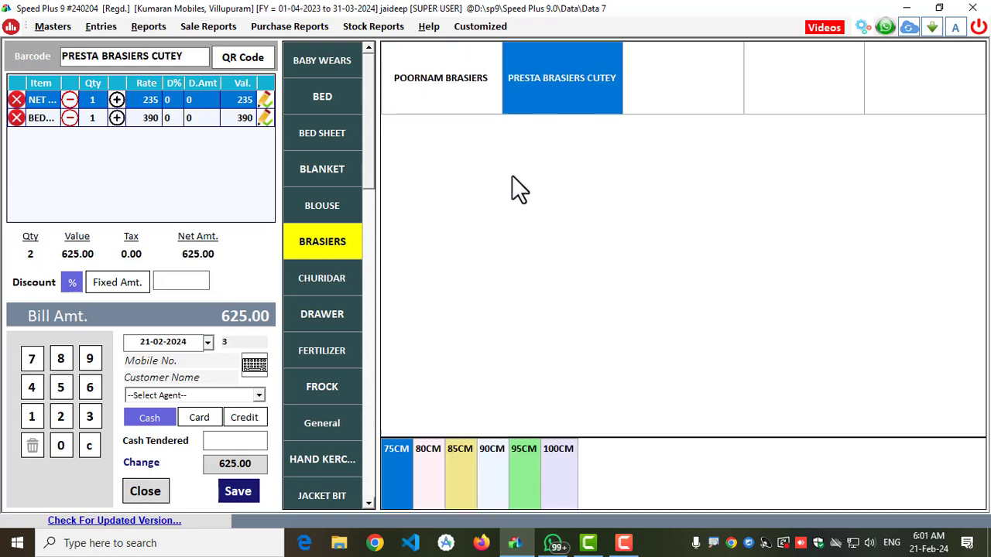
click(430, 462)
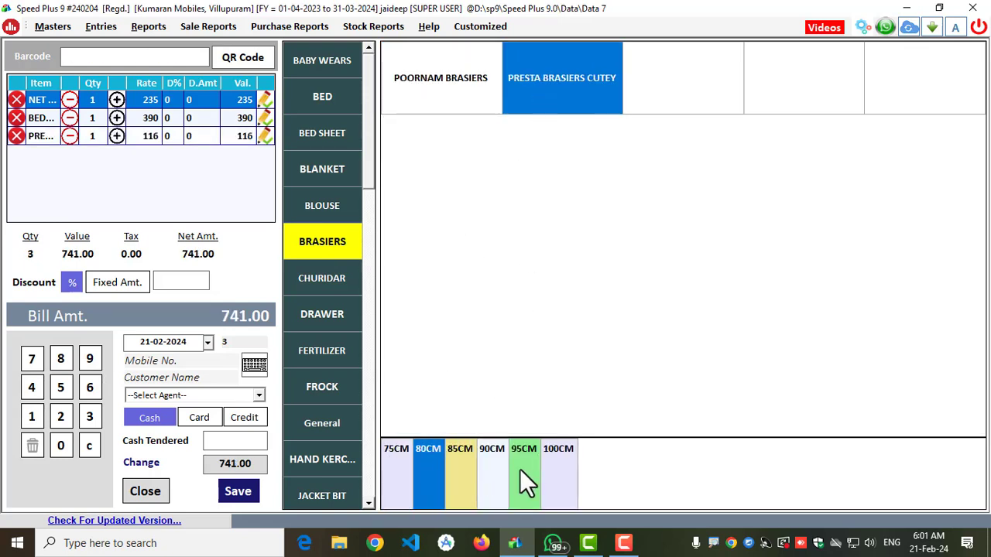
click(452, 89)
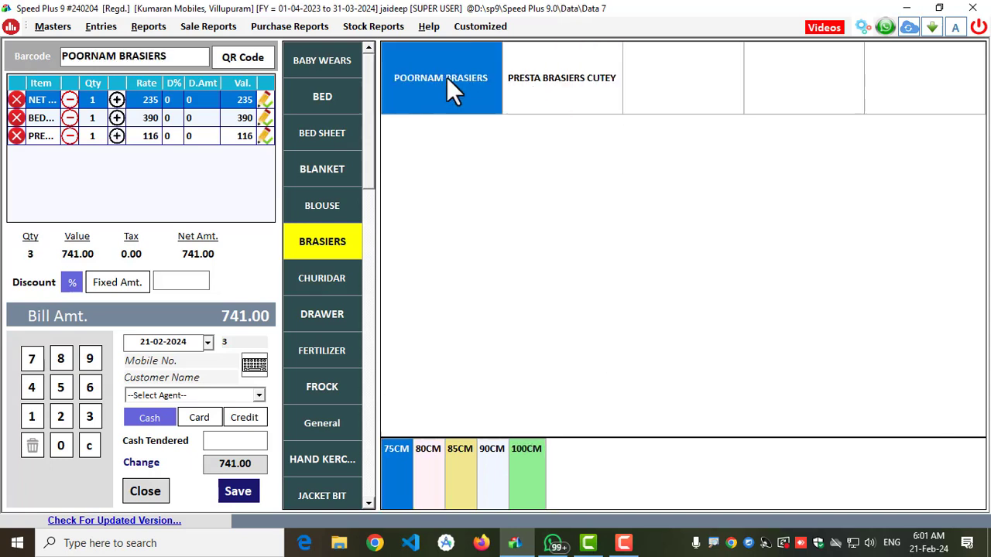
click(541, 73)
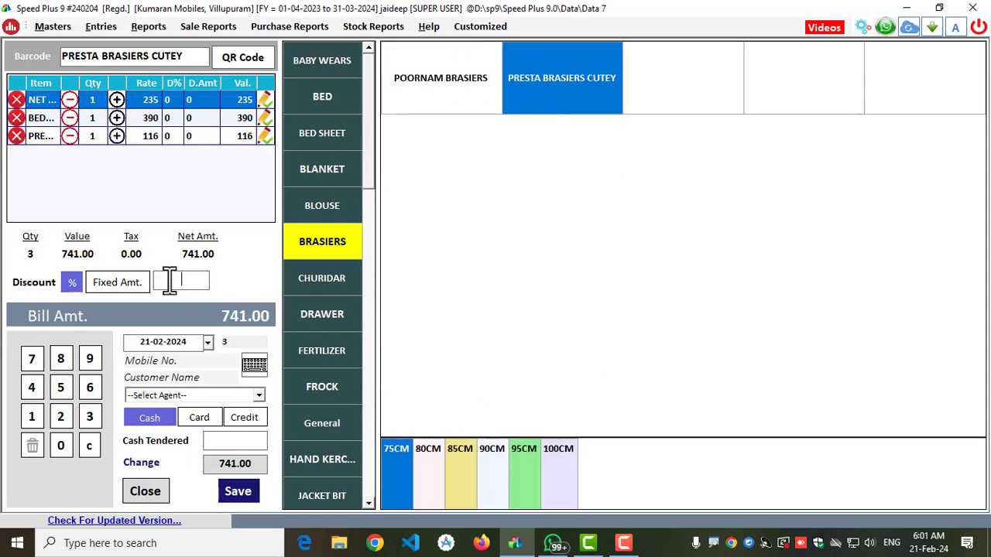
- Try a 20 percent discount on the bill and replace it with 10 percent
text(20)
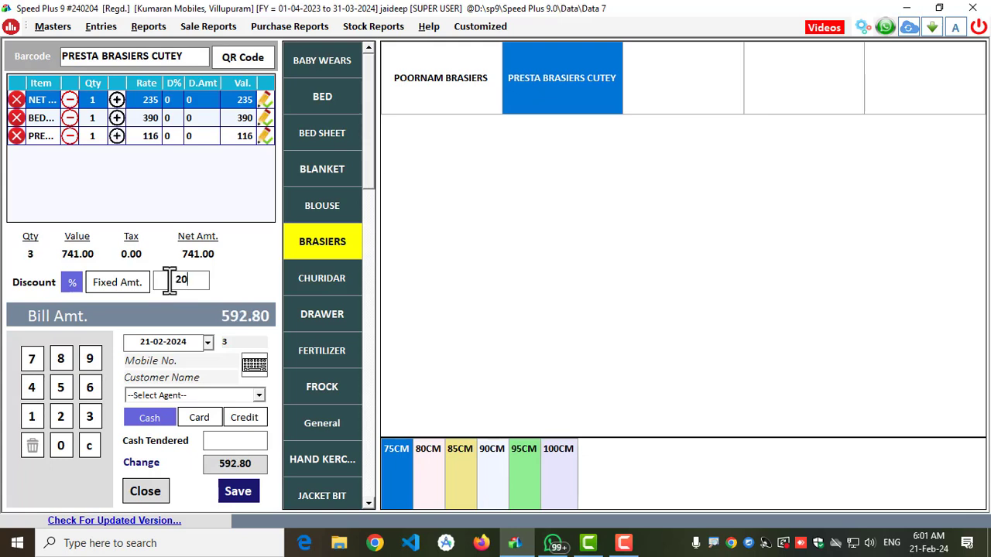
double_click(207, 280)
text(10)
- Take payment in cash with 700 tendered, leaving the customer details and agent blank, and save the bill
click(170, 361)
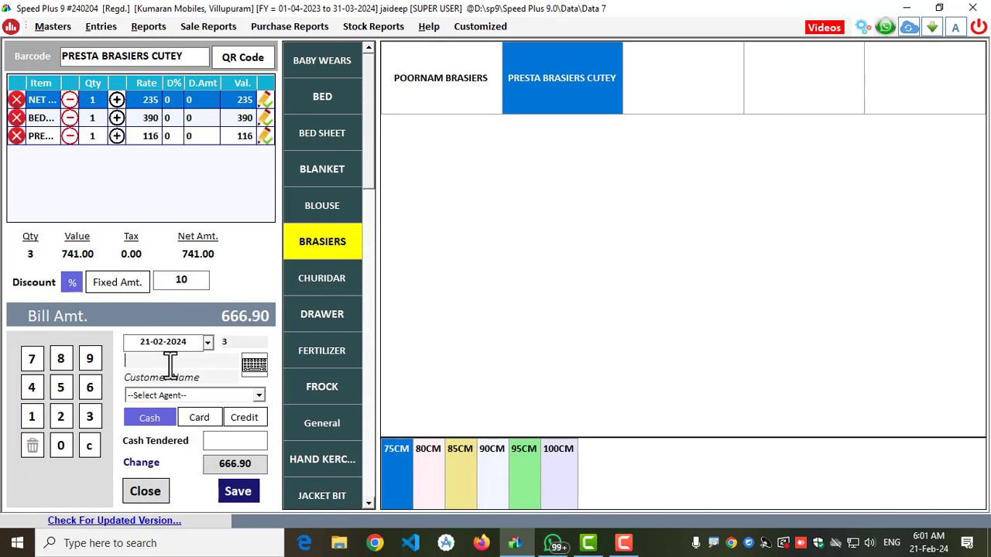
click(172, 378)
click(187, 397)
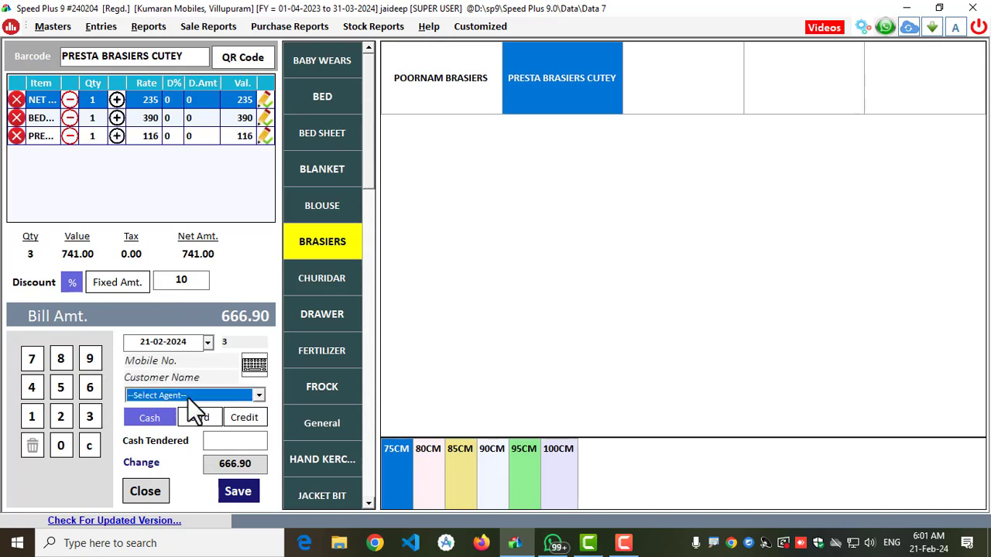
click(159, 418)
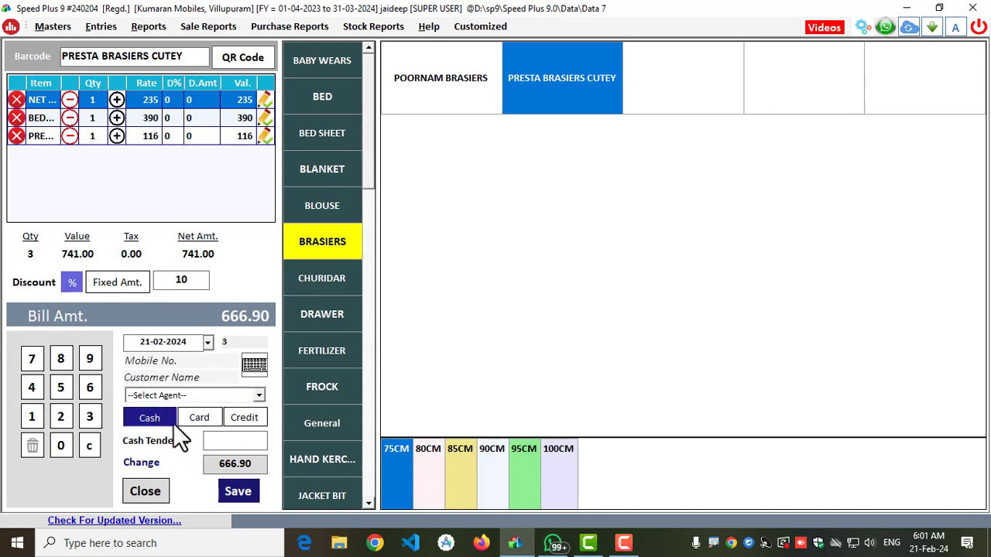
click(235, 441)
text(700)
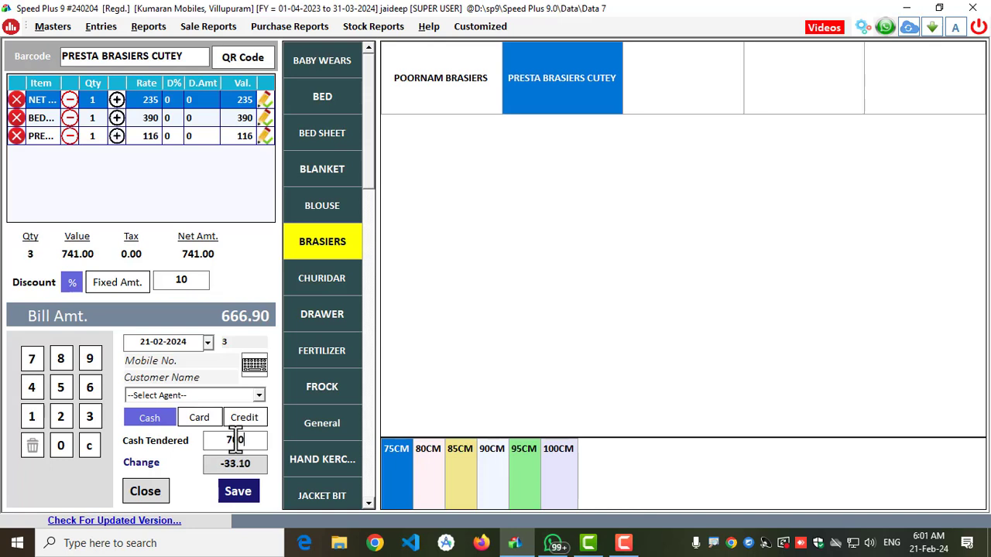
click(233, 493)
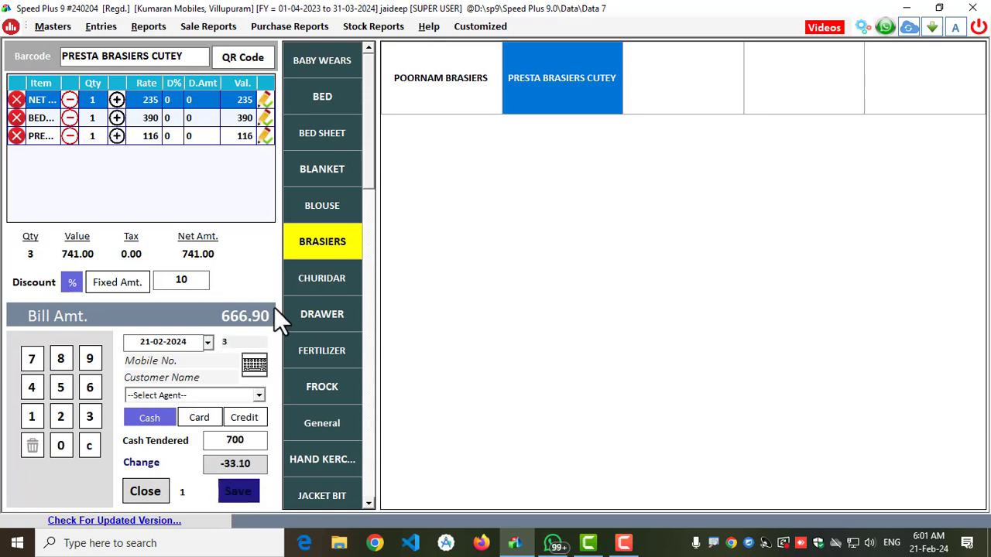
click(534, 317)
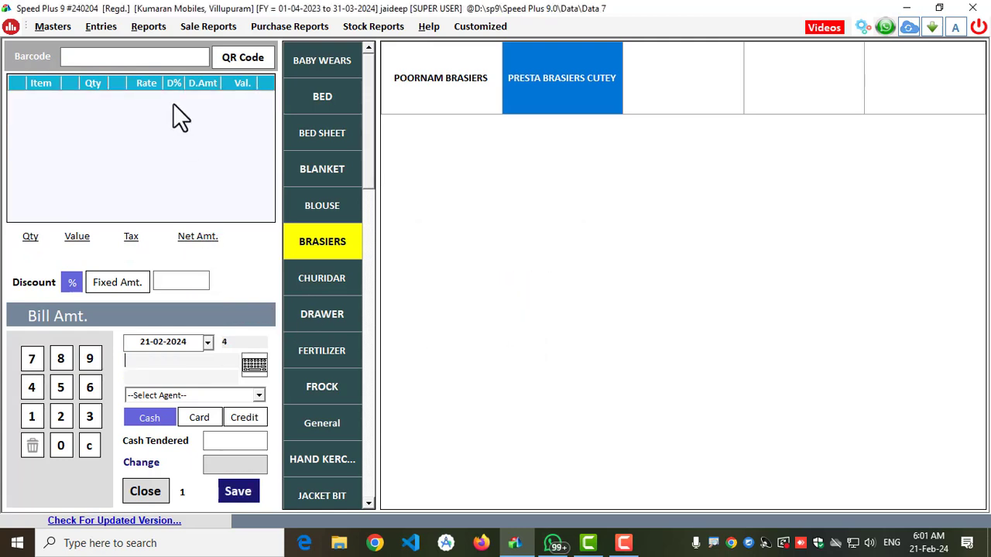
- Look up barcode 10001 in the new bill and add the 80CM size offered in the variant list
text(10001)
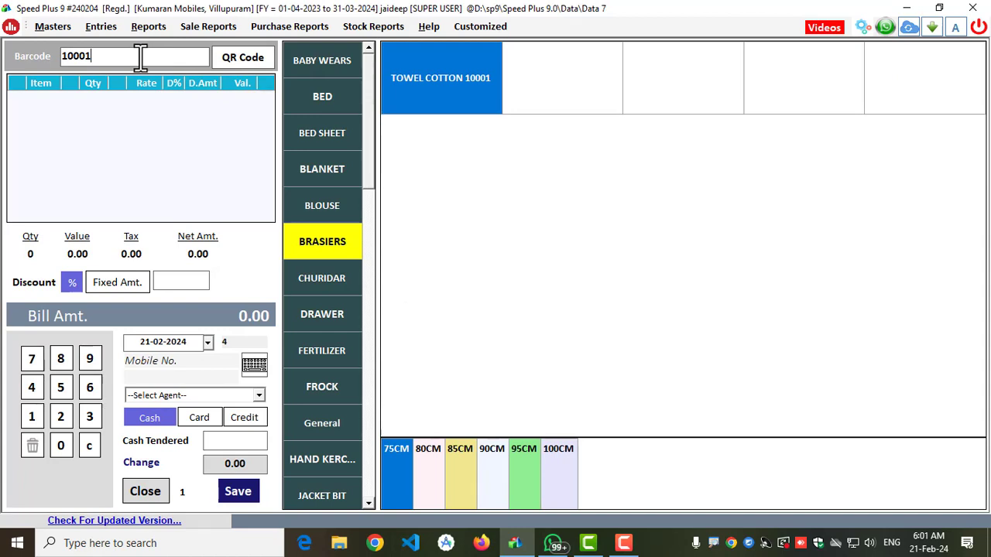
click(422, 480)
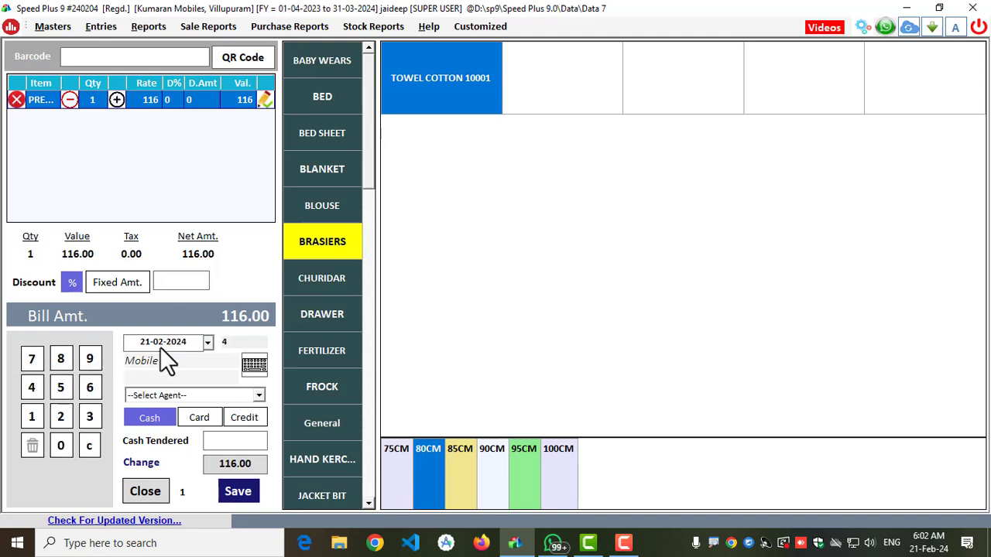
- Browse the items offered in the DRAWER, MUFFLER, PANTS, PATIALA, PATTU PAVADAI, MEDI, LEGGINS and LINING BIT groups
click(325, 318)
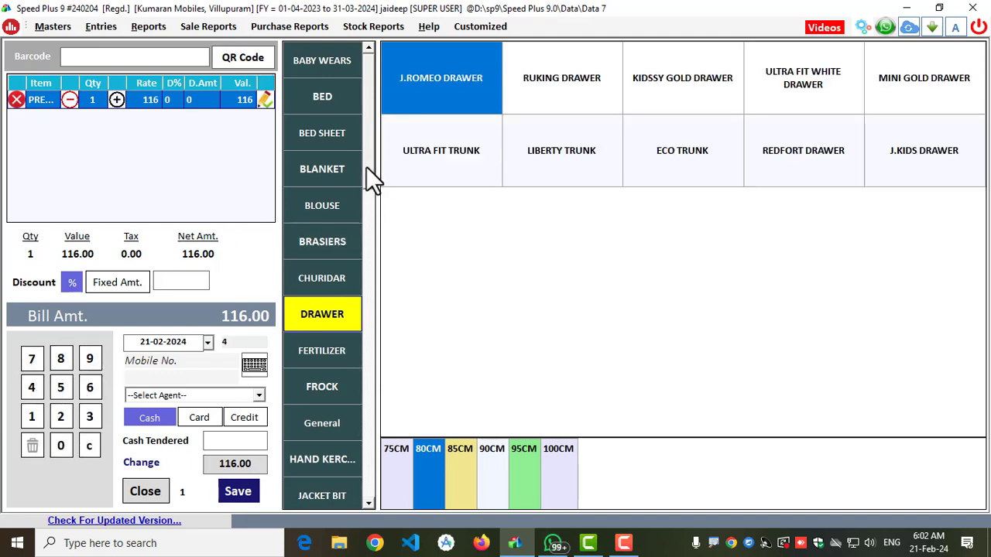
scroll(349, 232, down, 5)
click(332, 314)
click(318, 387)
click(318, 423)
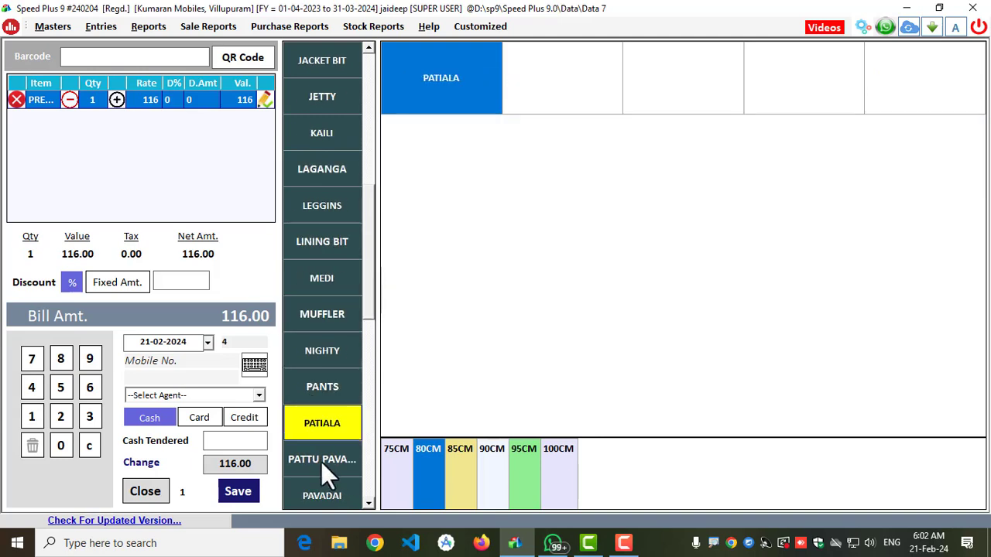
click(320, 460)
click(340, 283)
click(334, 211)
click(330, 240)
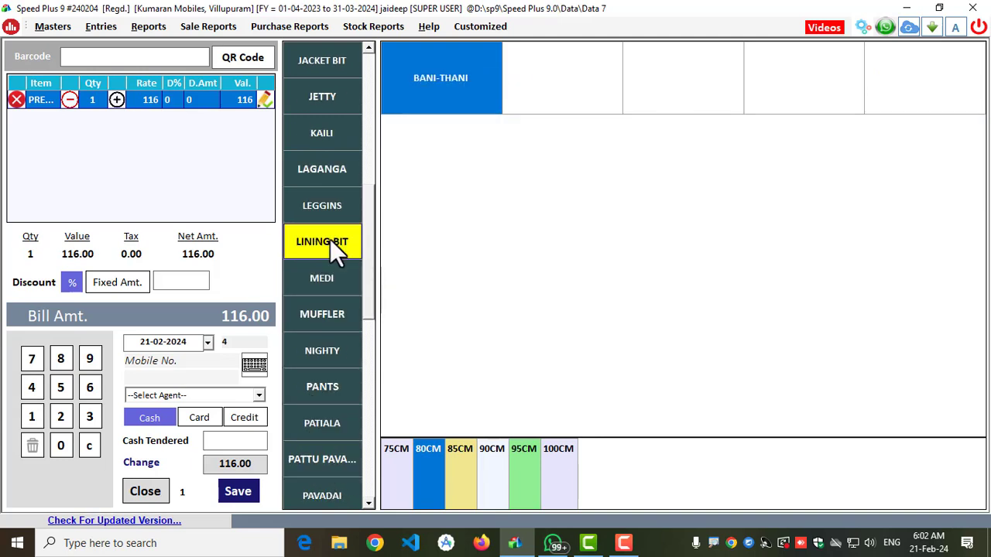
- Add SAREE JAI SHREE from the SAREE group to the bill, using the second N.A. variant
scroll(322, 325, down, 3)
click(310, 387)
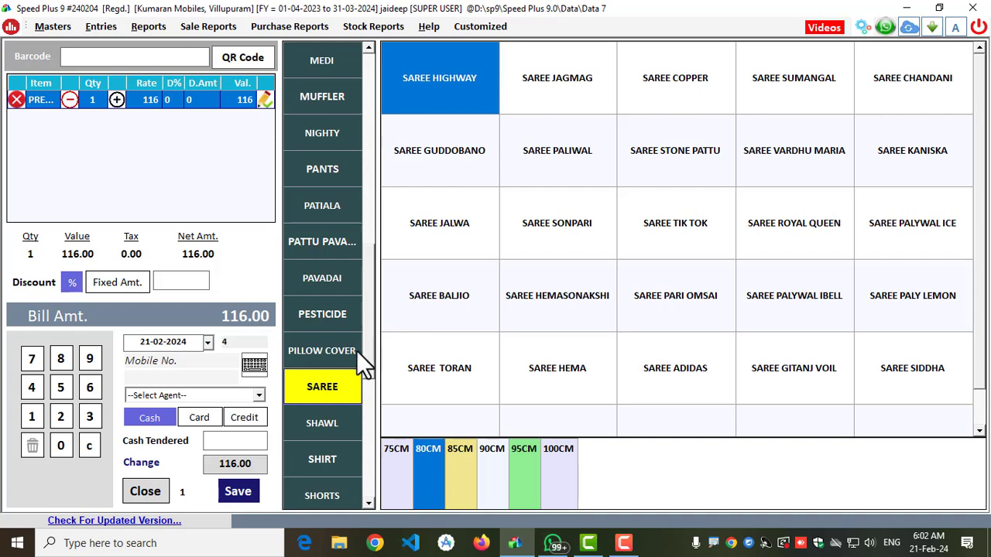
scroll(681, 310, down, 1)
click(538, 383)
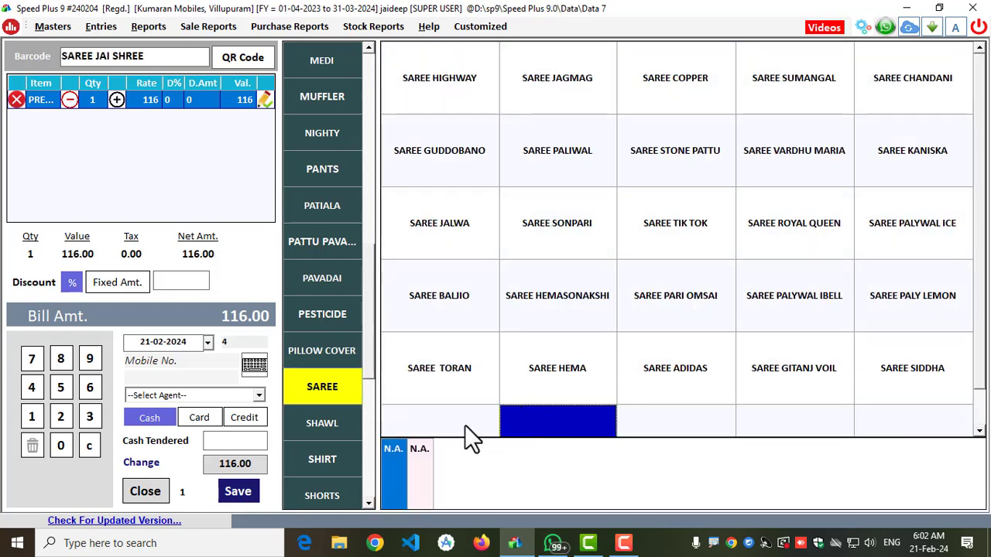
click(417, 466)
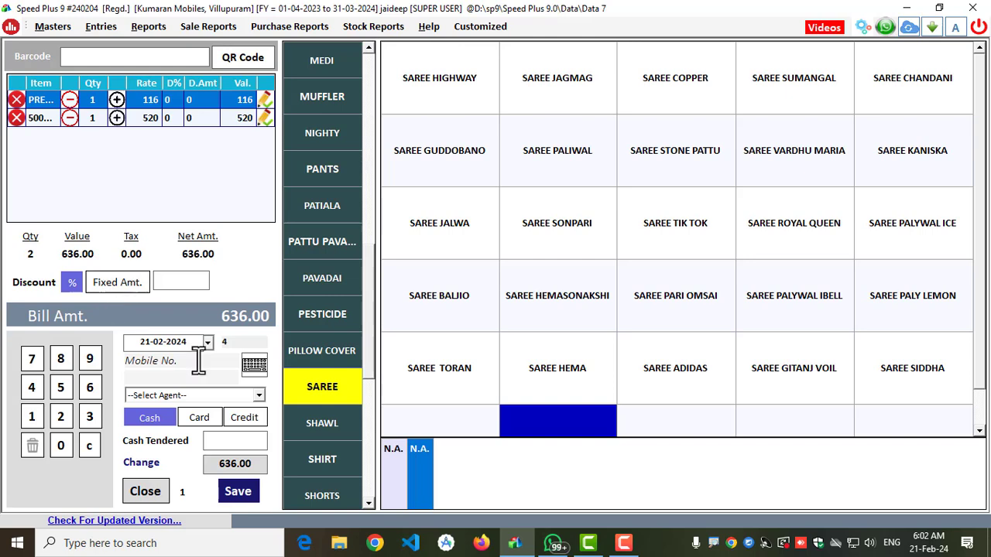
- Close the touch bill without saving it and enter the customer's mobile number in a standard POS bill
click(149, 493)
click(495, 319)
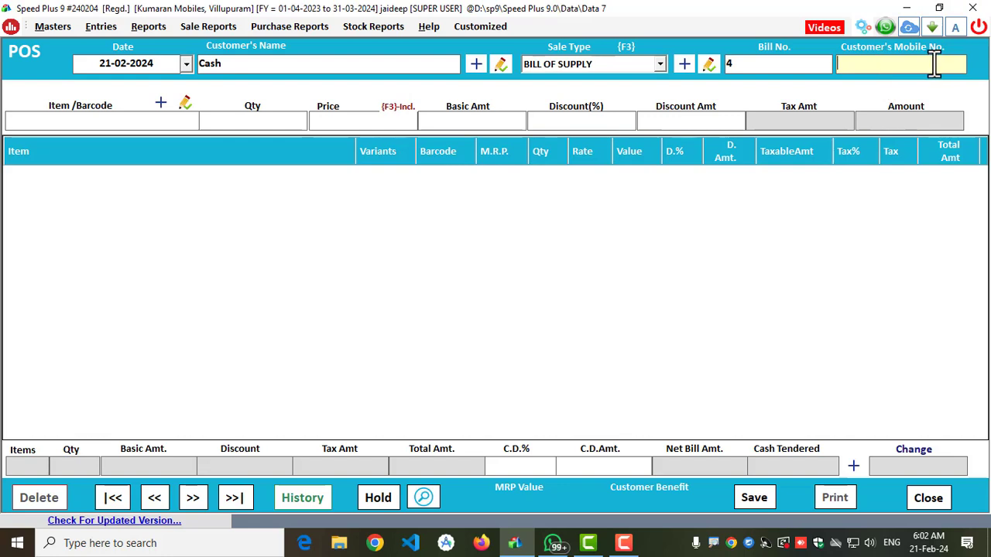
key(Return)
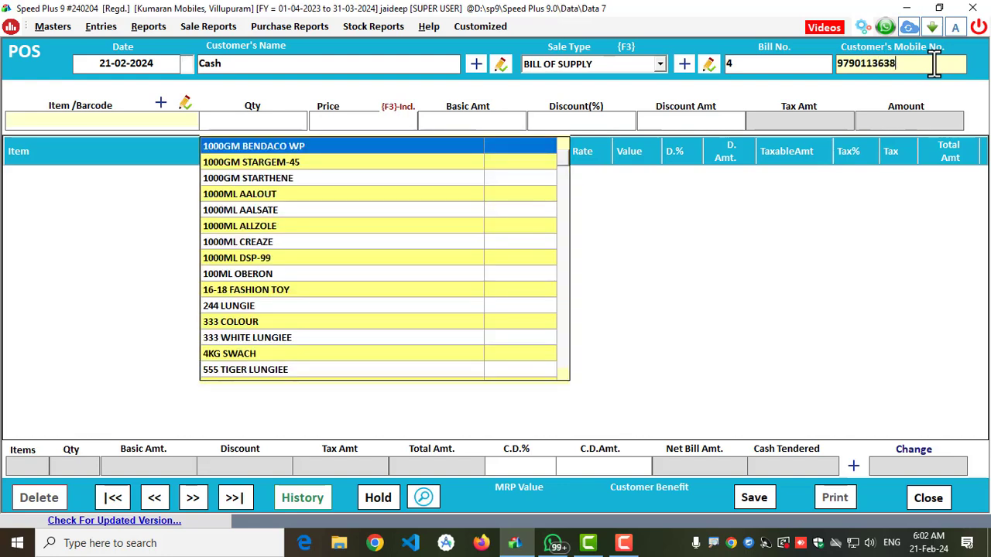
- Look up barcode 10001 and add the POOMEX BANIYAN variant to the bill with quantity 1 and price 95
text(10001)
key(Return)
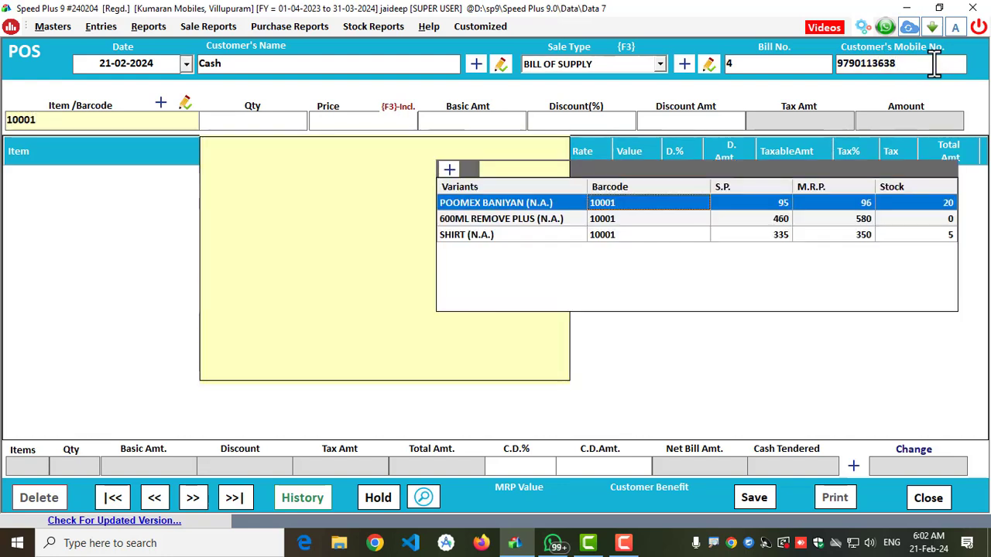
key(Return)
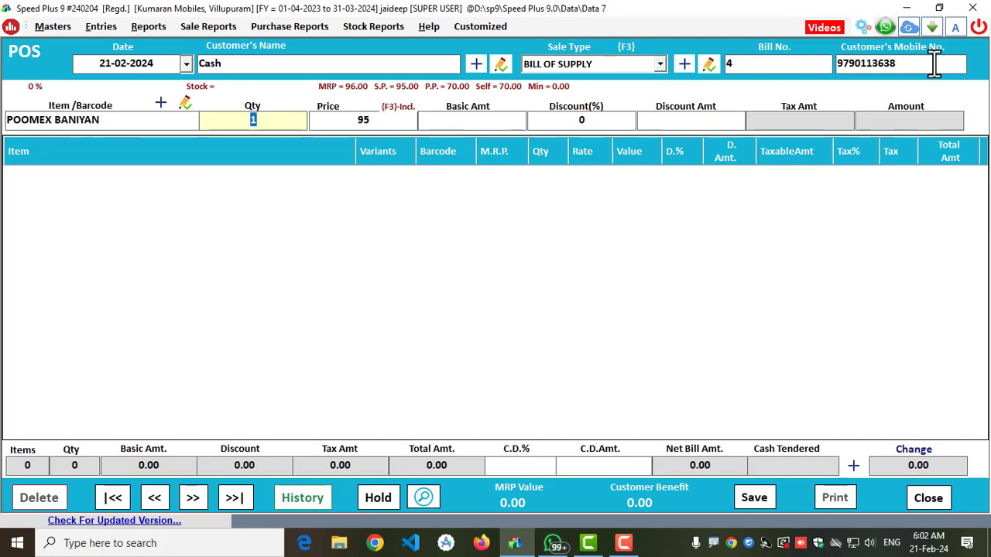
key(Return)
key(Return)
key(Return)
- Add 1000ML AALSATE from the item list to the bill with quantity 2
key(Return)
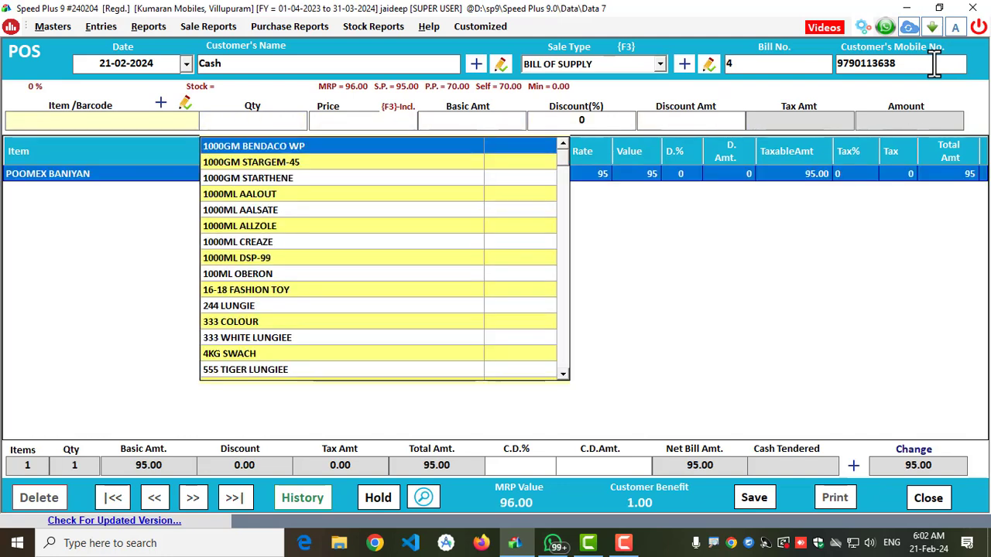
key(Down)
key(Down)
key(Down)
key(Down)
key(Return)
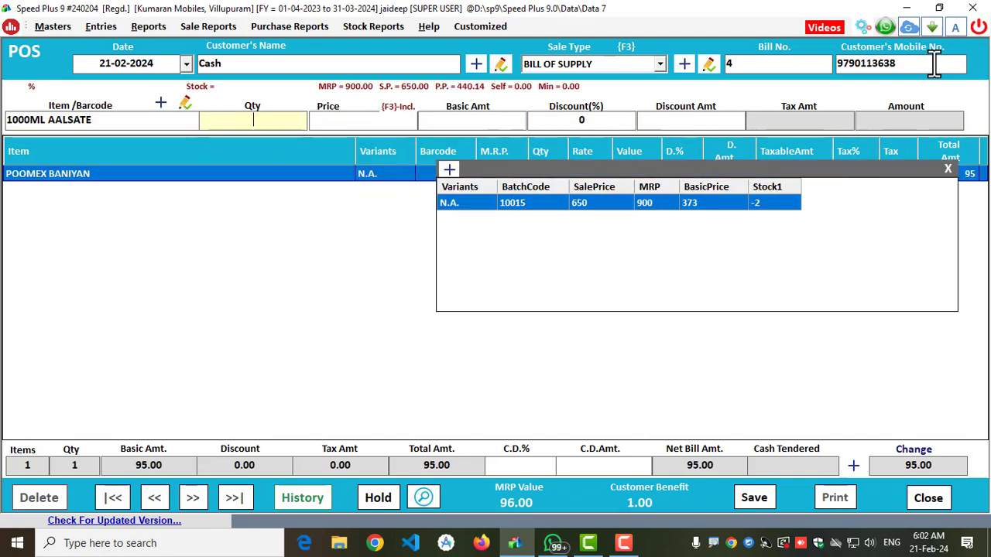
text(2)
- End item entry and apply a 10 percent cash discount to the bill
key(space)
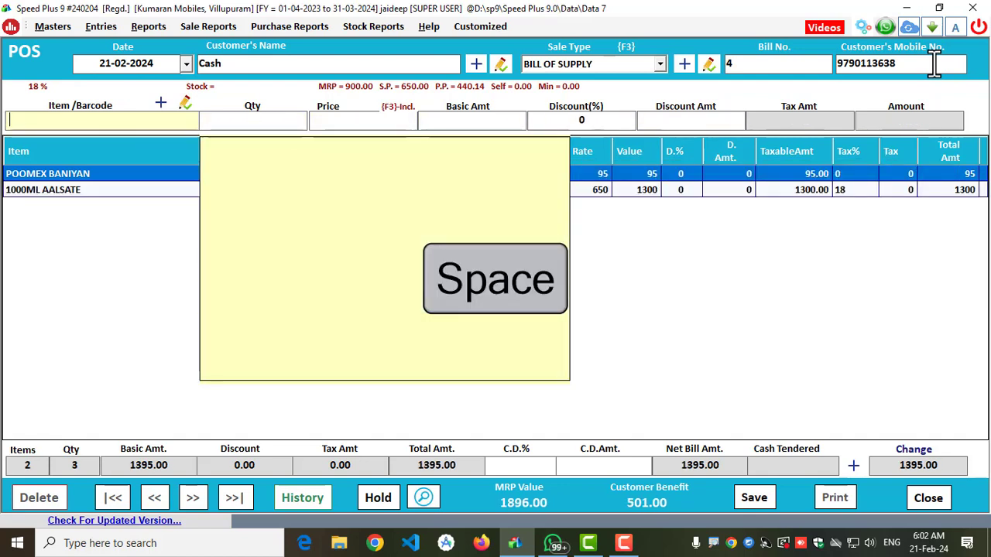
key(Return)
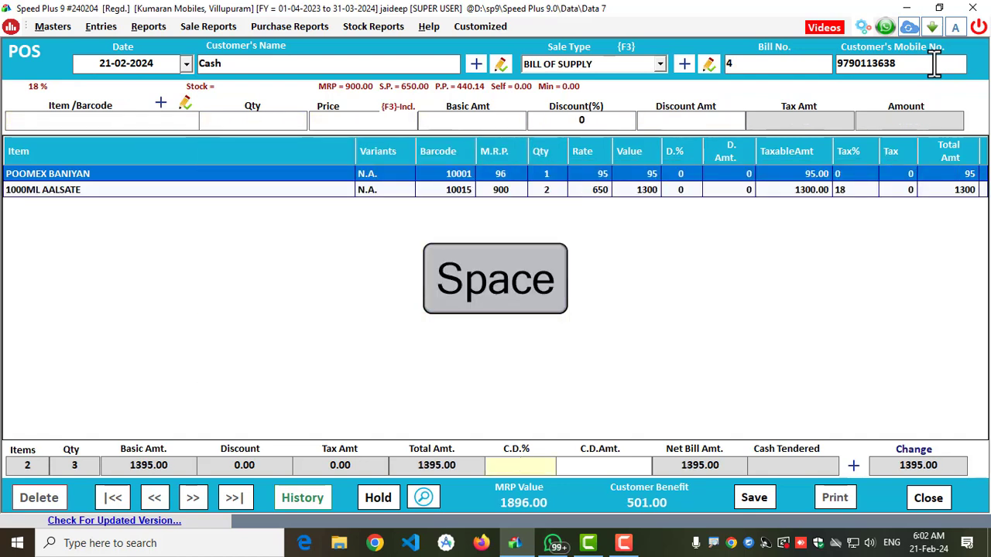
text(10)
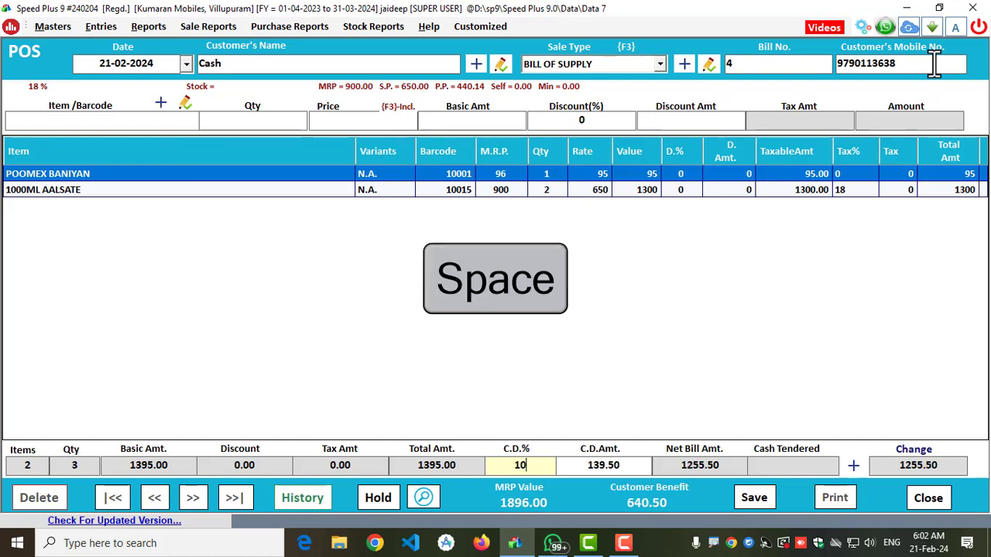
key(Return)
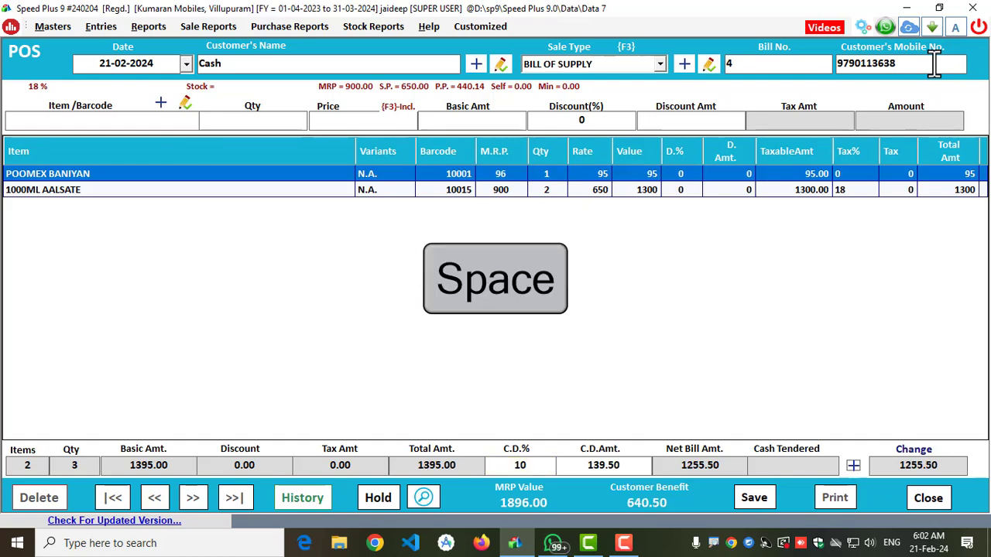
- Settle the bill in cash, save it without printing and close the POS screen
key(space)
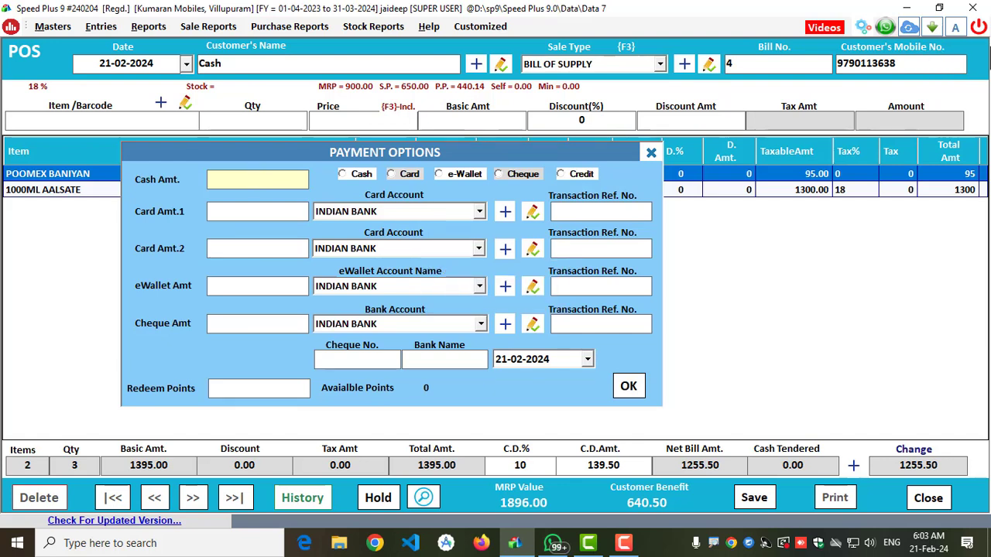
click(344, 173)
click(634, 391)
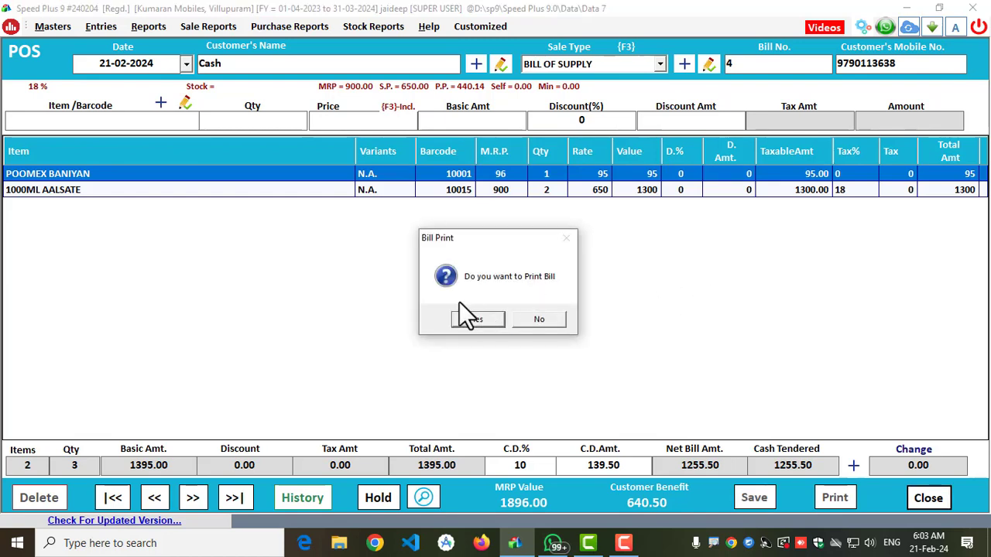
click(535, 317)
click(929, 498)
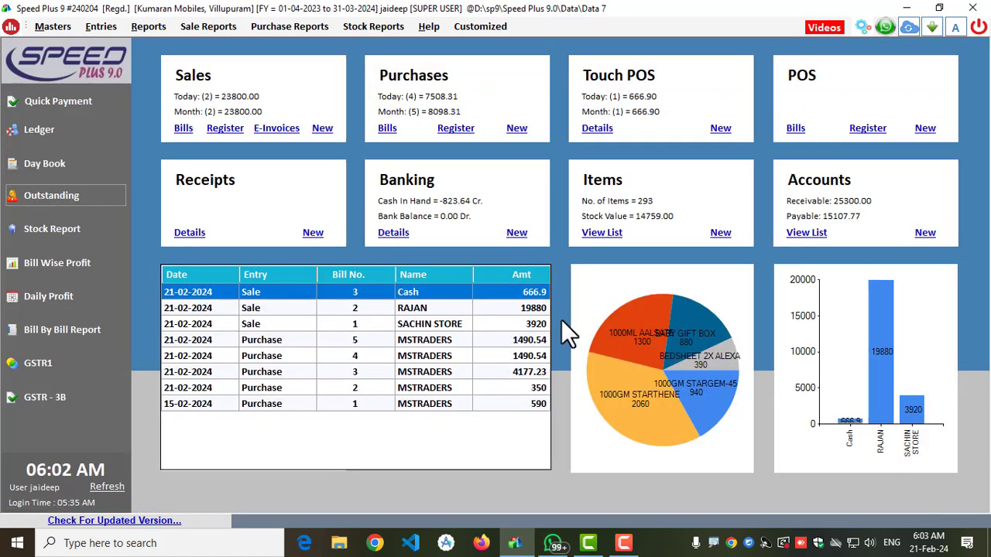
- Refresh the dashboard figures and start a new POS bill with the customer's mobile number
click(105, 487)
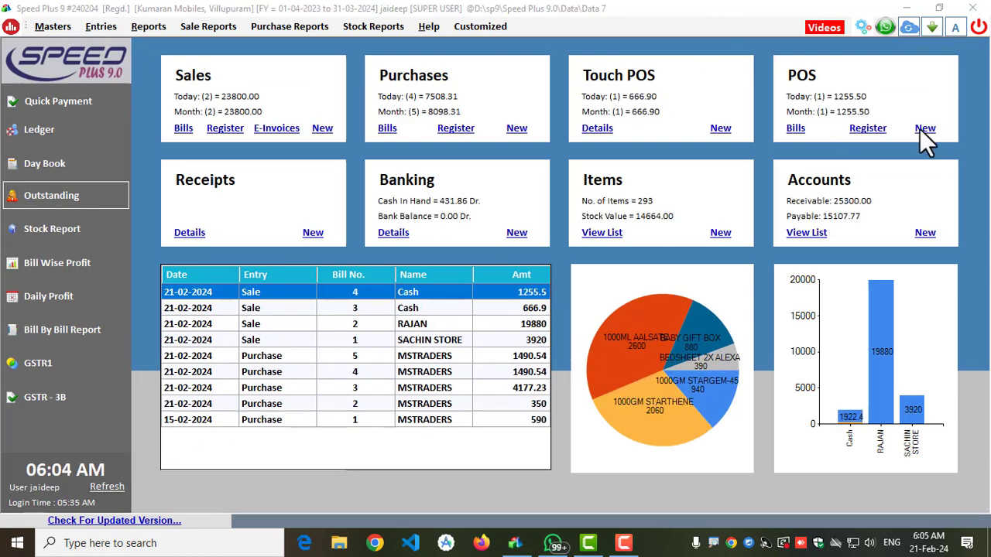
click(924, 128)
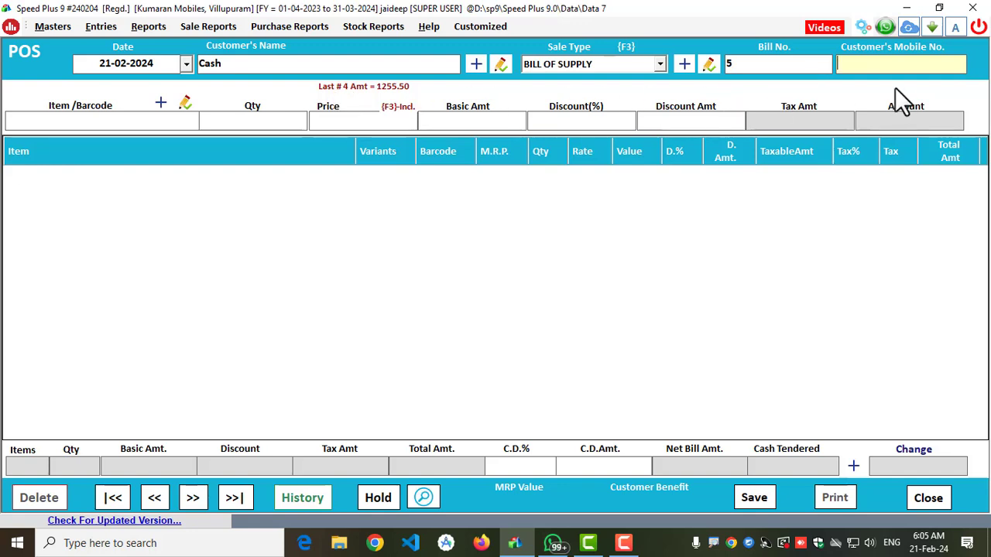
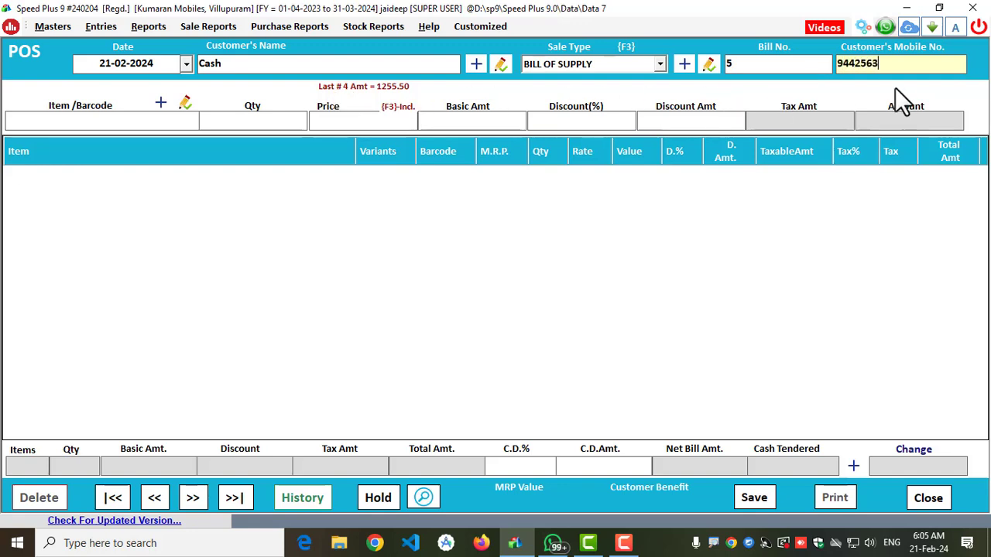
key(Return)
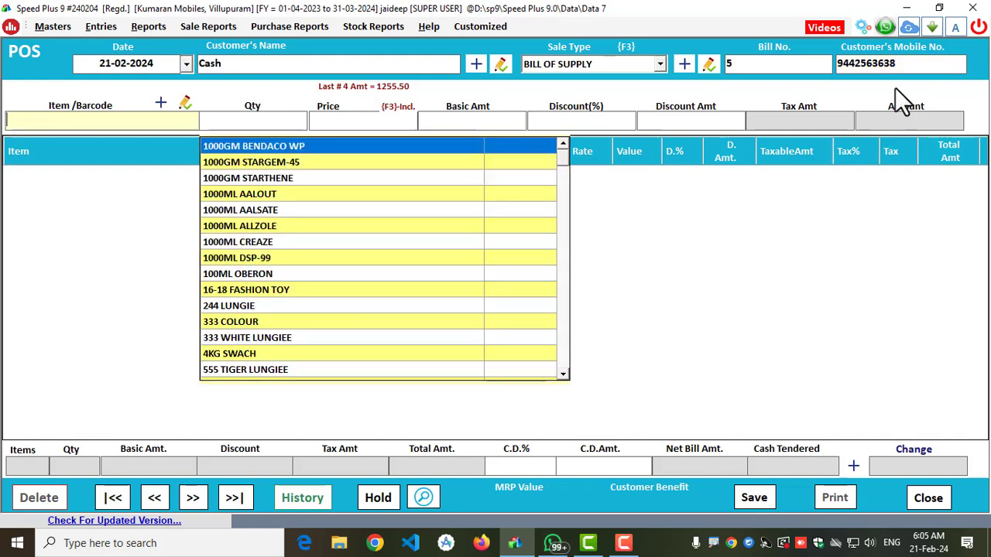
- Add one 250GM BENDACO WP and one 500GM BENDACO to the bill by barcodes 10003 and 10004
text(1)
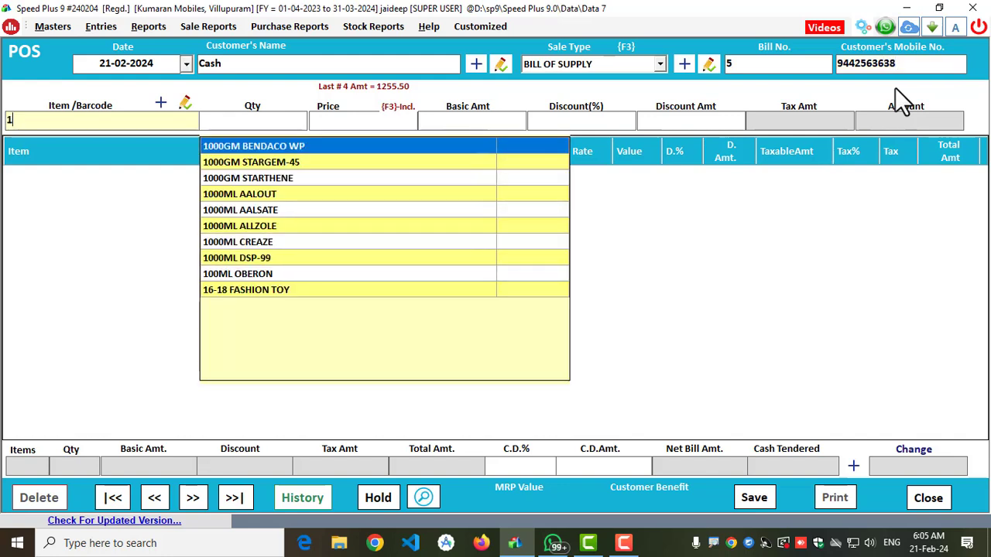
text(0003)
key(Return)
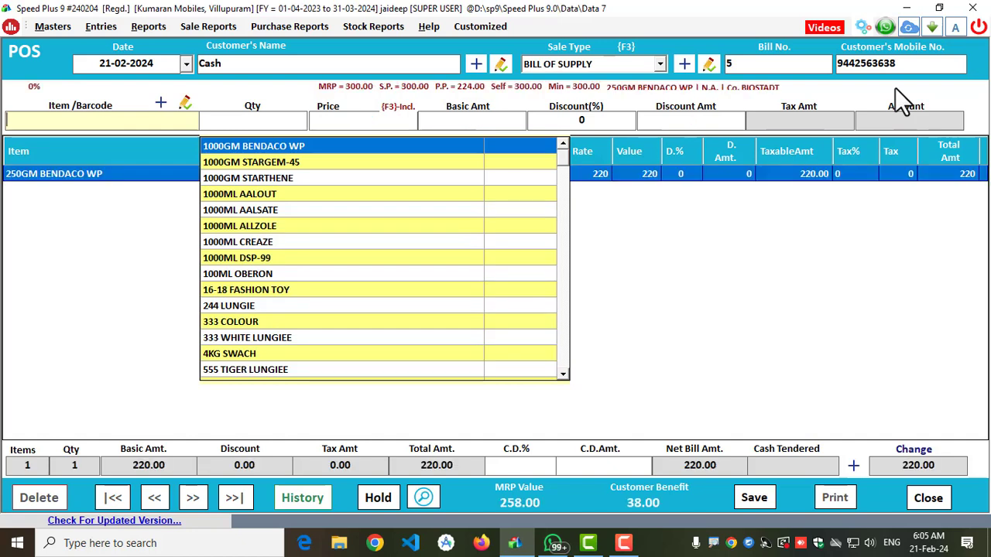
text(10004)
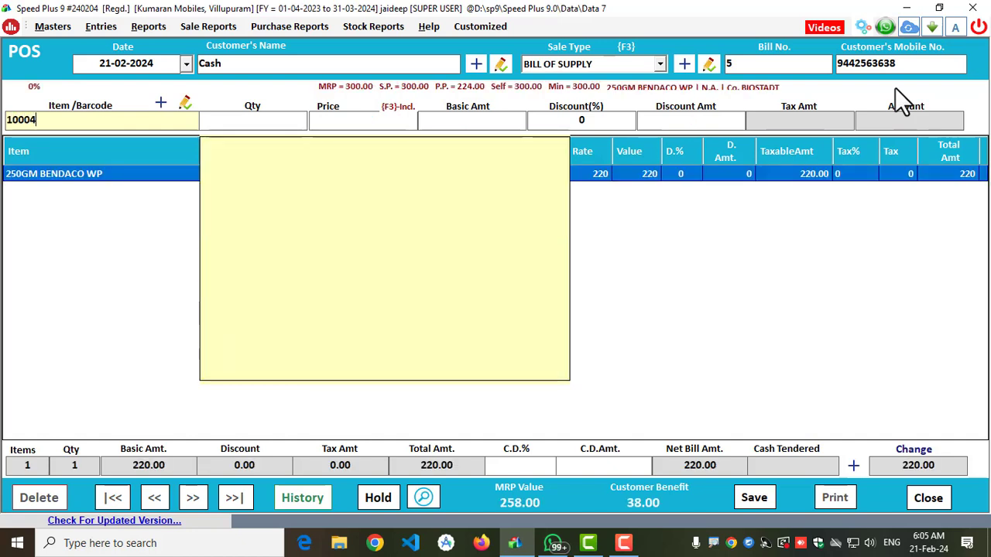
key(Return)
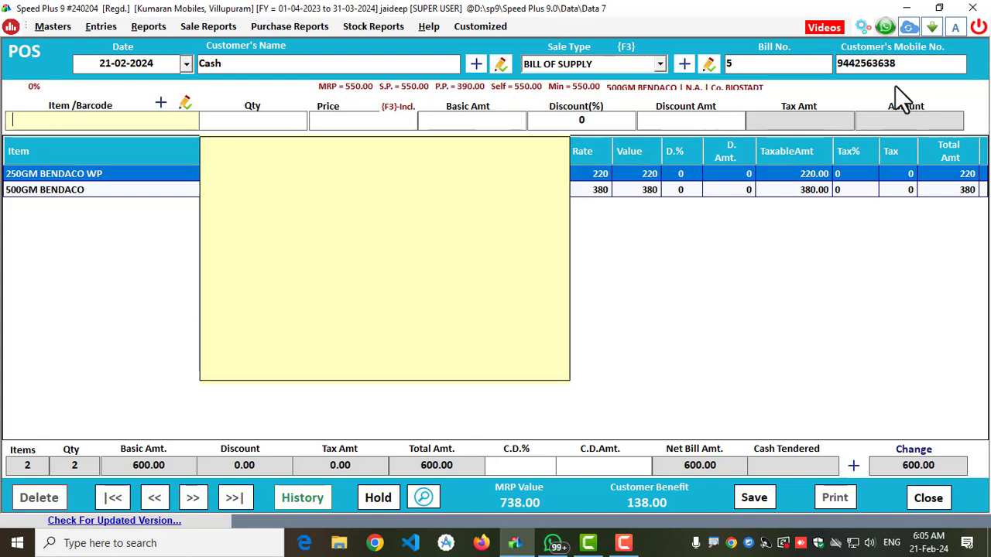
- Finish entering items and set the bill's cash discount to 10 percent
key(Return)
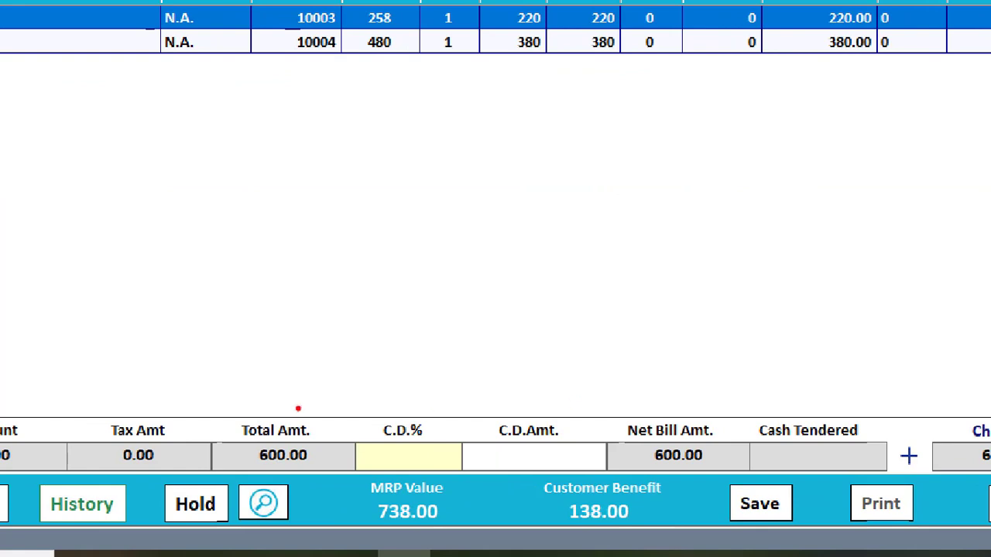
drag(314, 435, 470, 500)
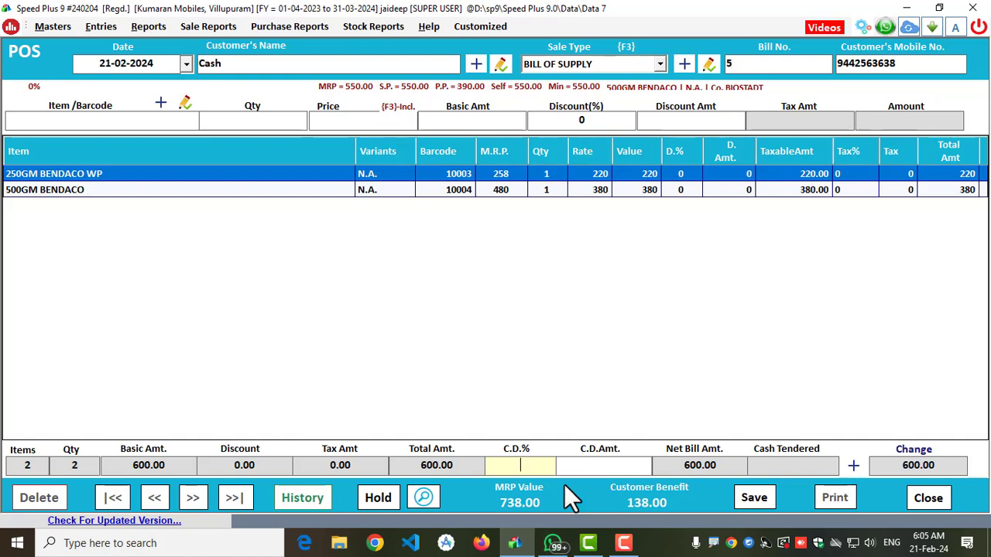
text(10)
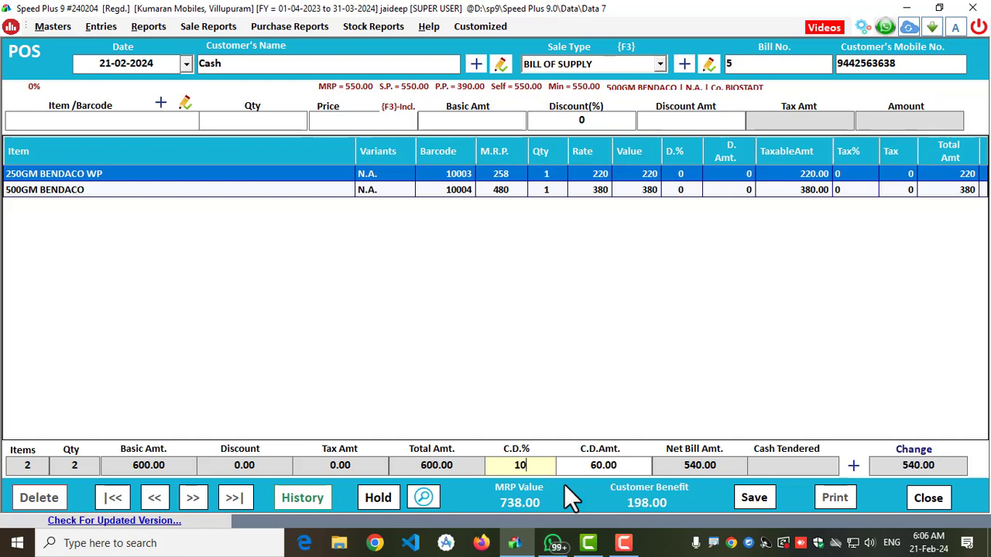
key(Tab)
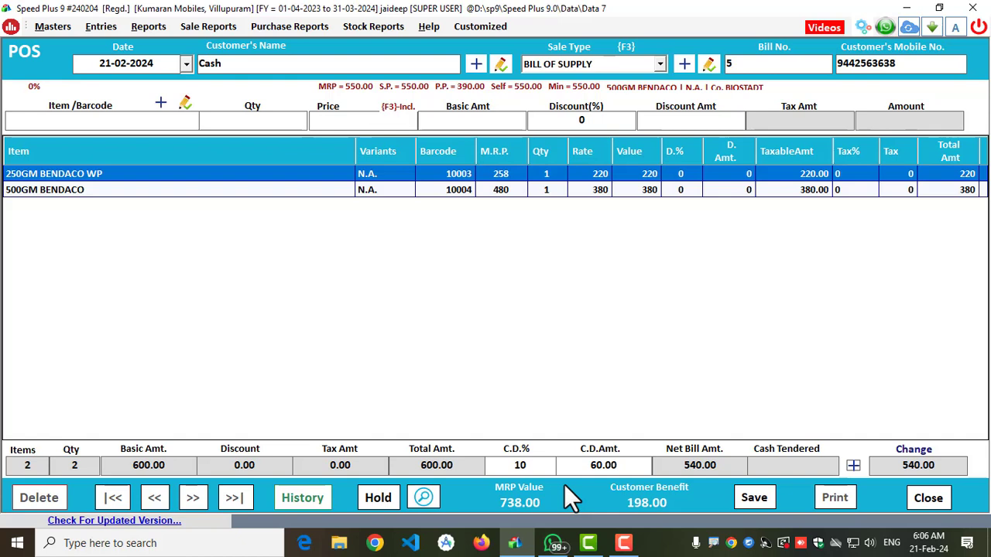
- Enter 600 as the cash tendered directly on the bill
key(Escape)
key(n)
click(853, 465)
click(817, 465)
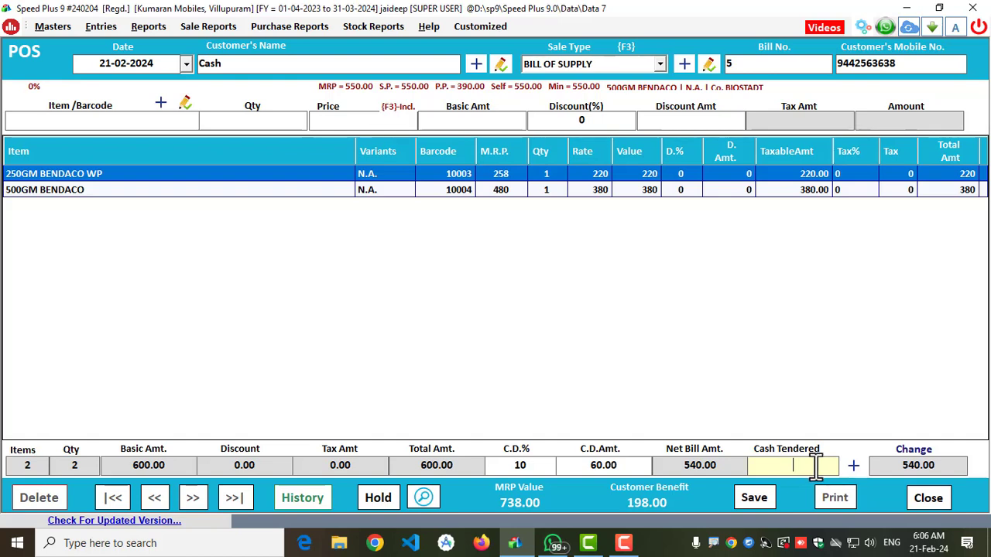
text(600)
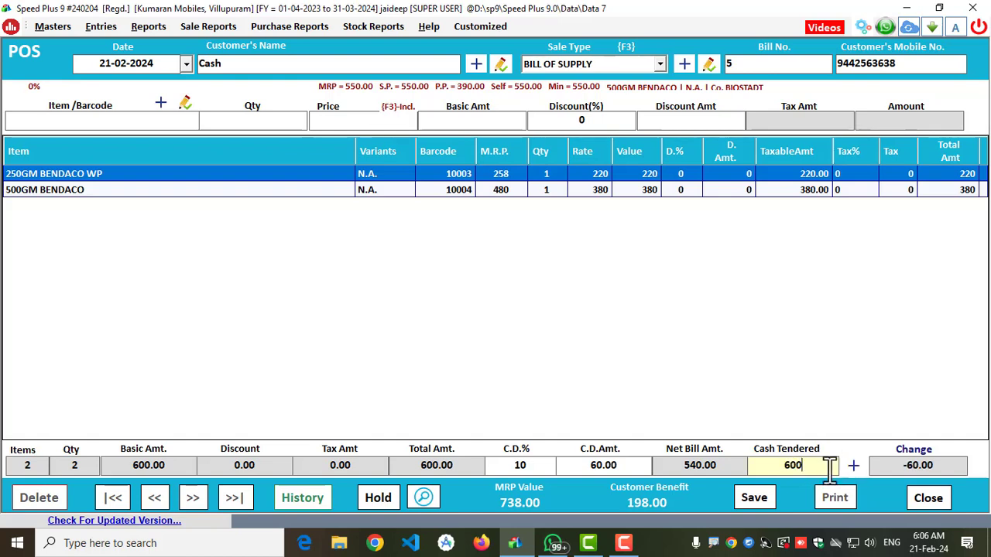
drag(779, 465, 820, 464)
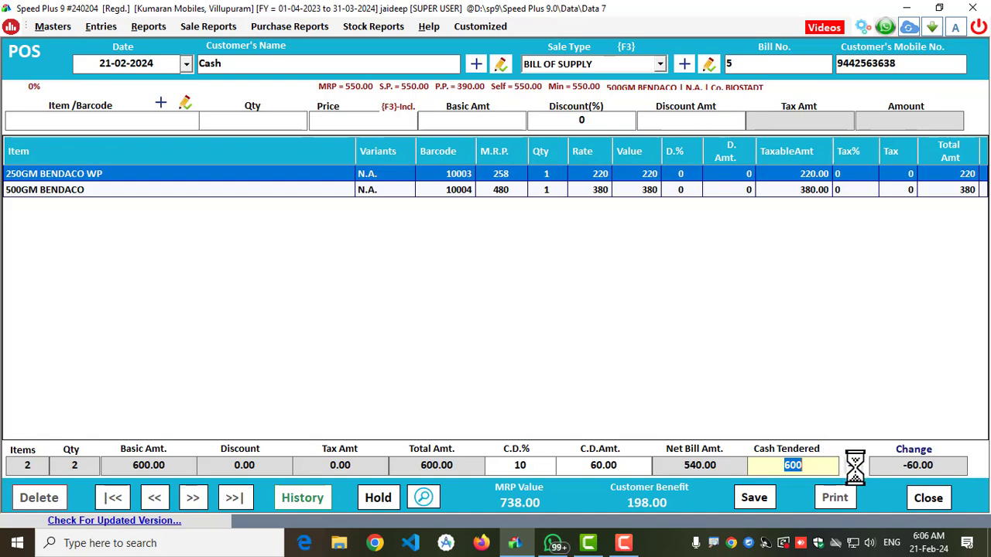
- Switch the bill's payment from cash to e-Wallet for the full 540.00 in the payment options
click(853, 465)
click(449, 174)
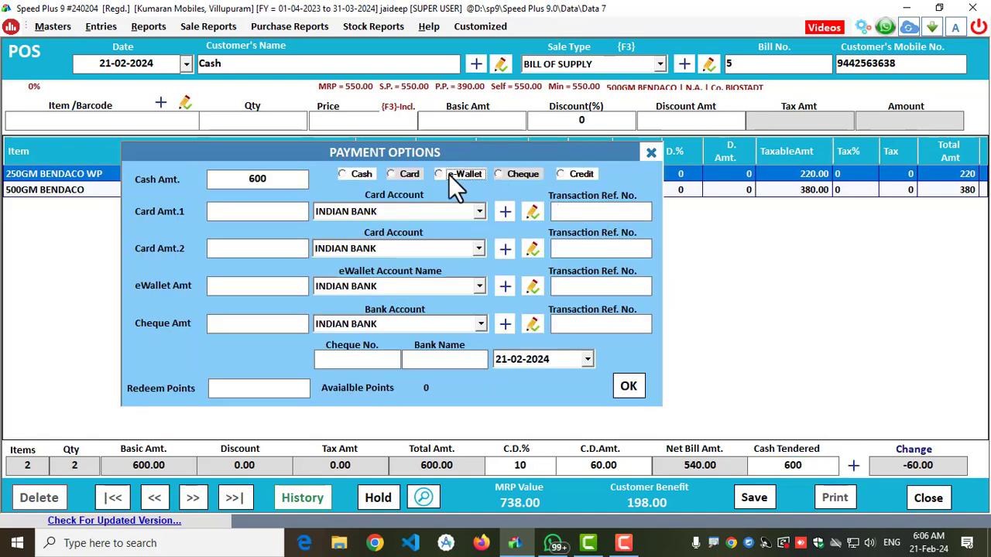
click(381, 286)
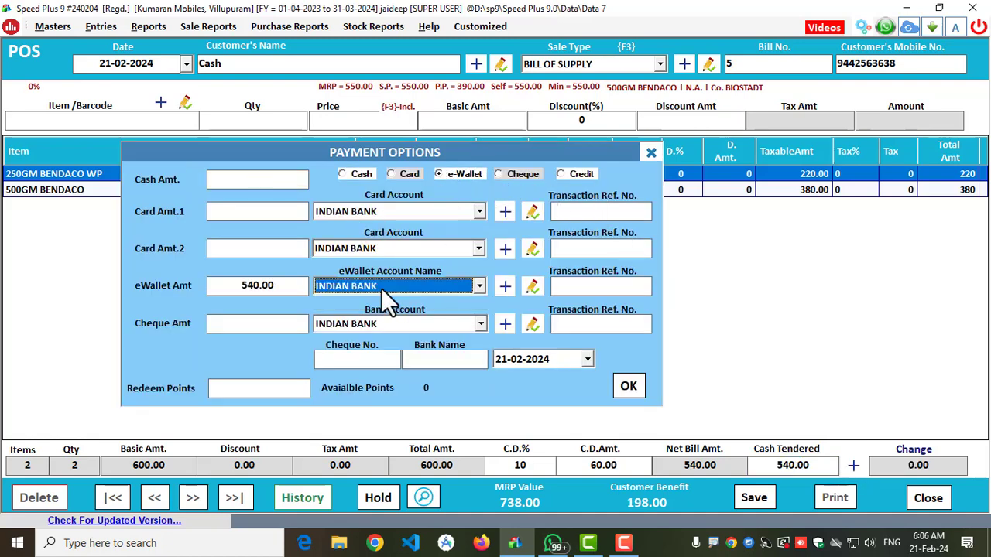
- Create a new e-wallet account named UPI TRANSFER in the Bank Accounts group
click(504, 287)
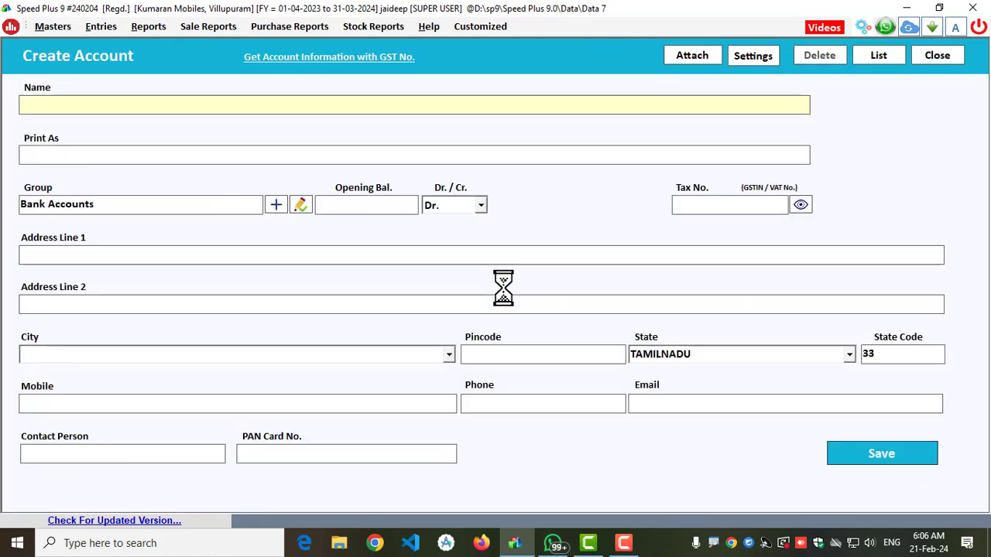
text(UP)
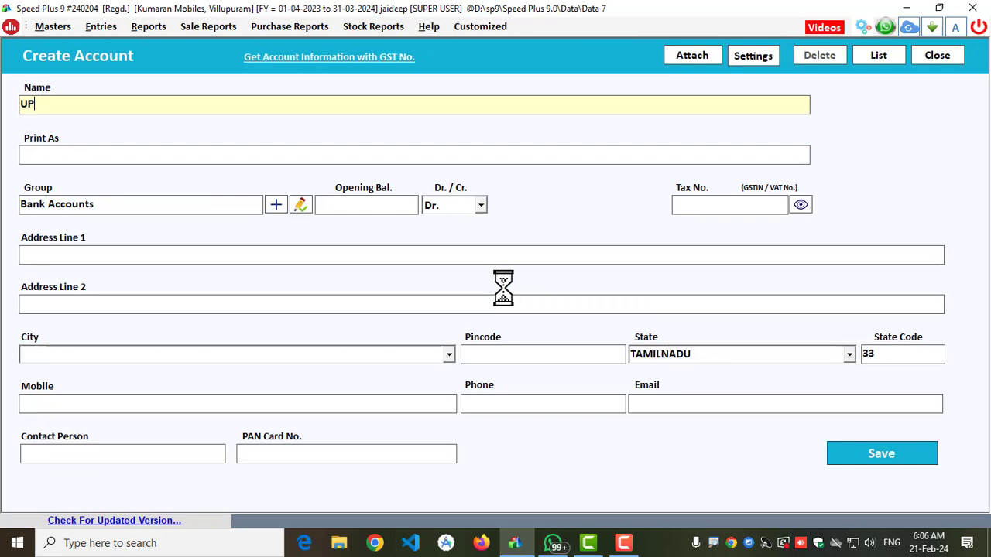
text(I TRANSFER)
key(Return)
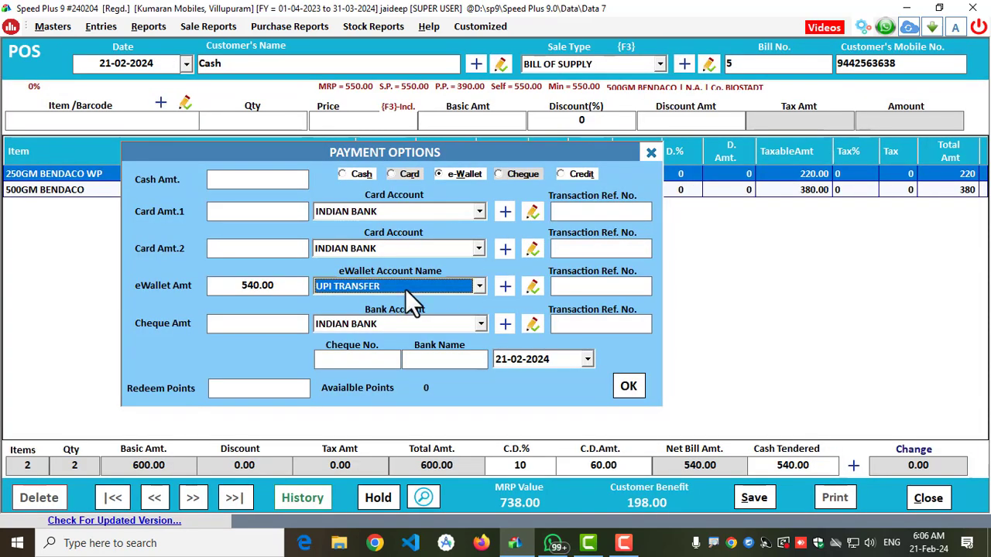
- Choose UPI TRANSFER as the account for the bill's e-Wallet payment
click(462, 176)
click(360, 287)
click(367, 298)
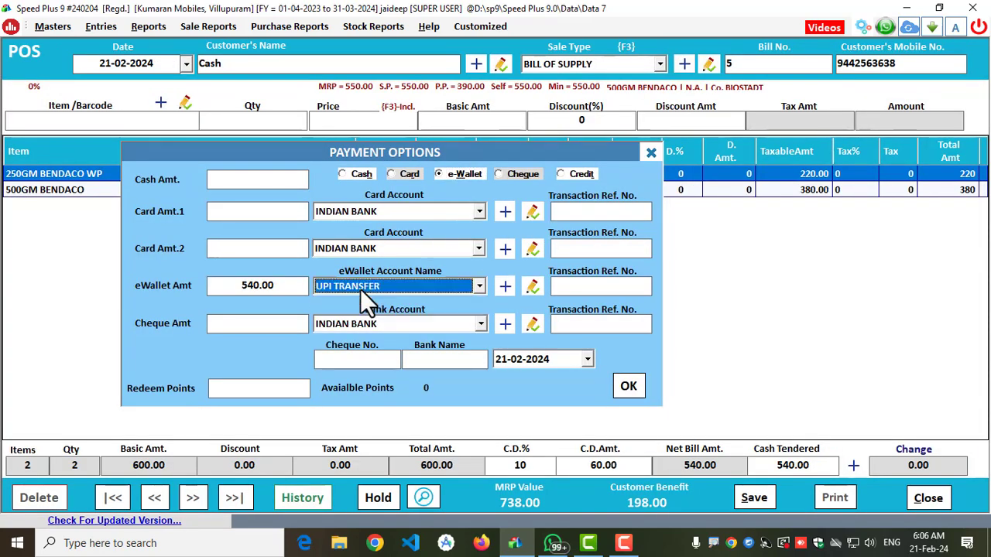
- Accept the e-Wallet payment options and put bill 5 on hold
click(629, 387)
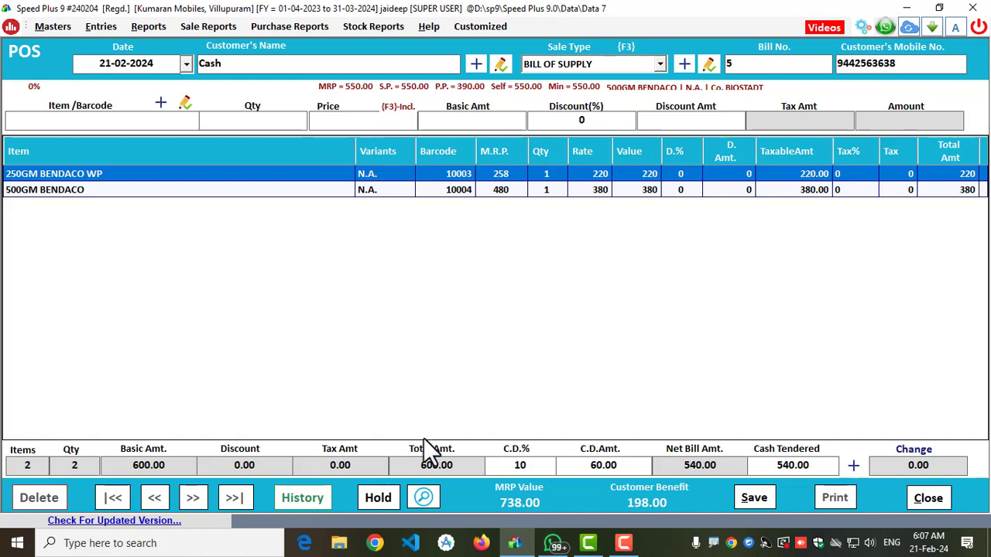
click(374, 497)
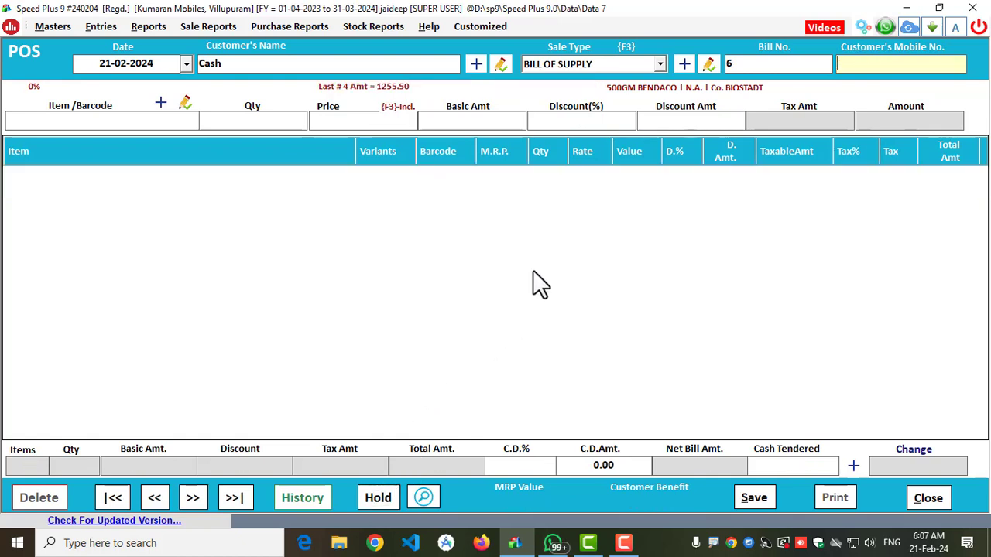
- Enter the customer's mobile number on the new bill 6
click(160, 116)
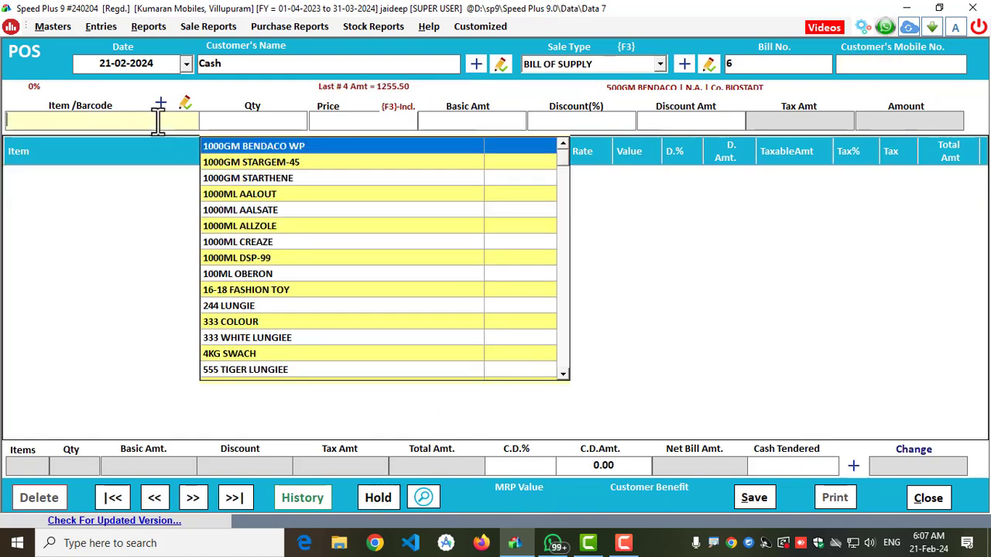
click(896, 64)
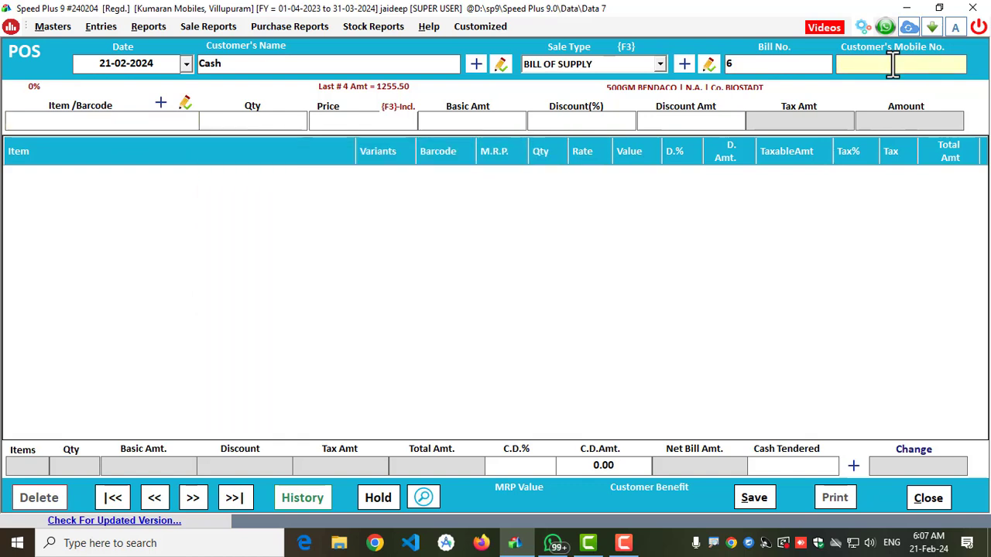
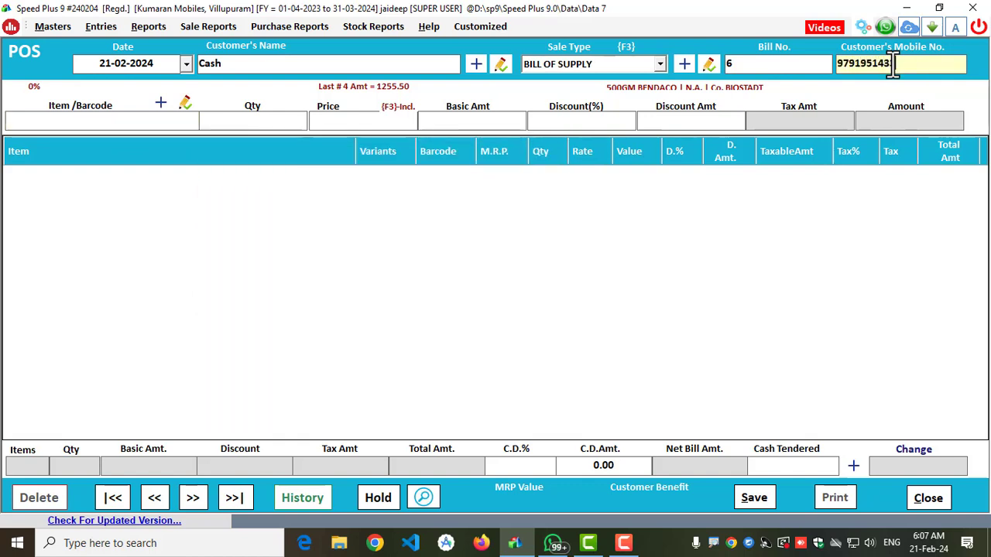
key(Return)
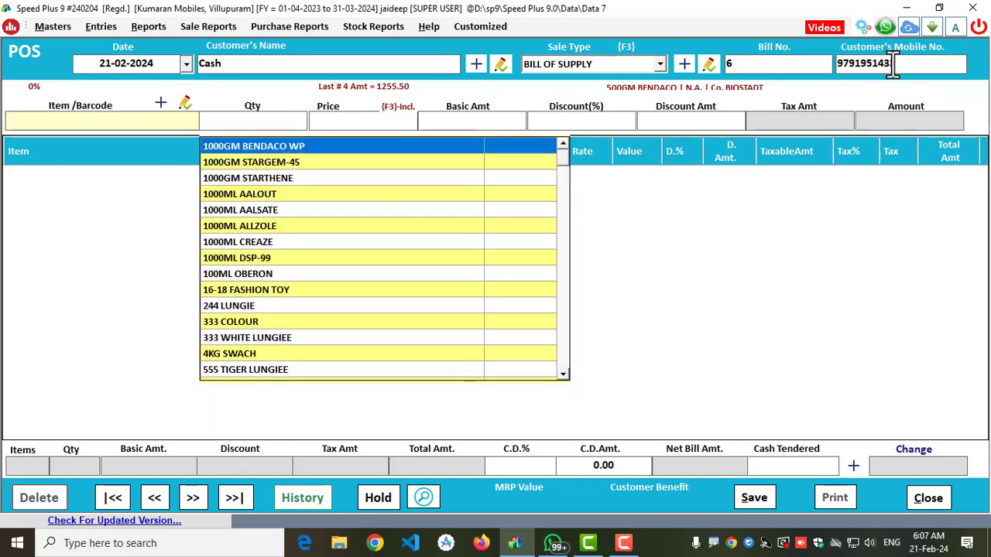
- Try barcode 10006, and add 250ML TRIGGER PRO to the bill with barcode 10008 instead
text(10006)
key(Return)
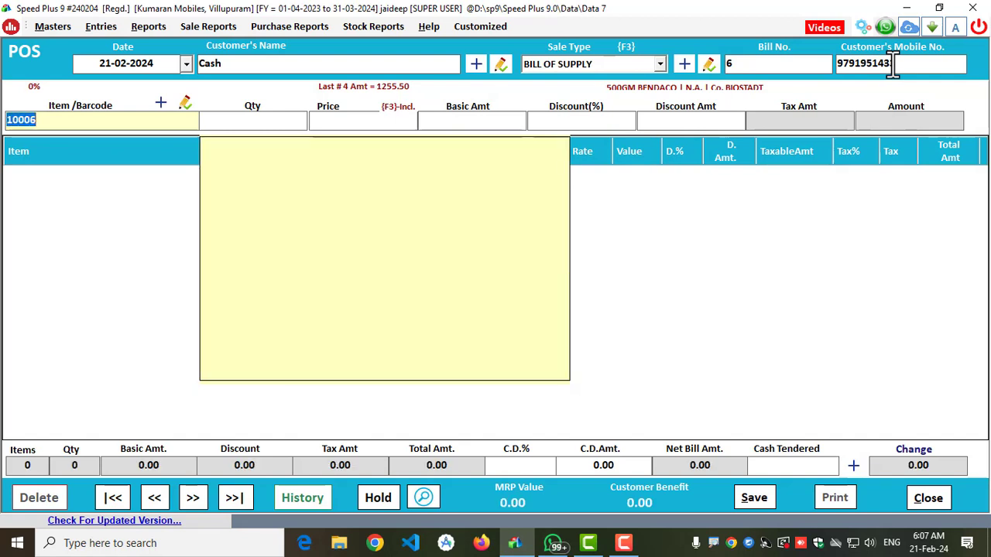
text(10008)
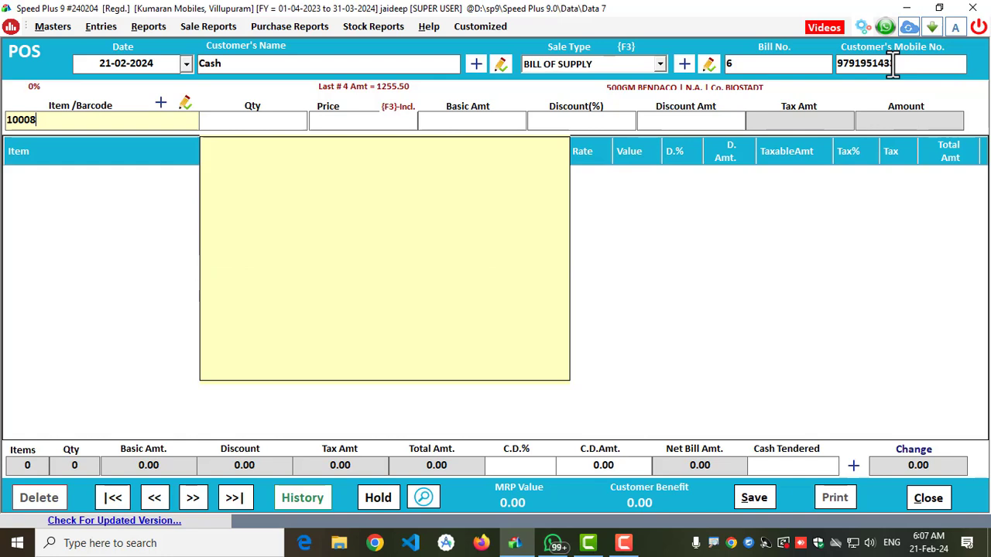
key(Return)
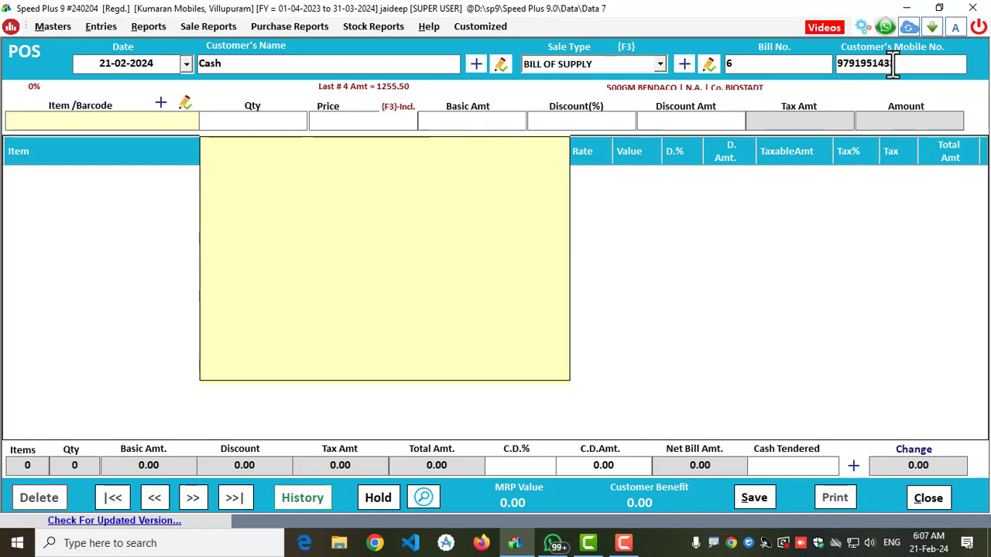
- Try to add another item to the bill with barcode 100025
text(1000025)
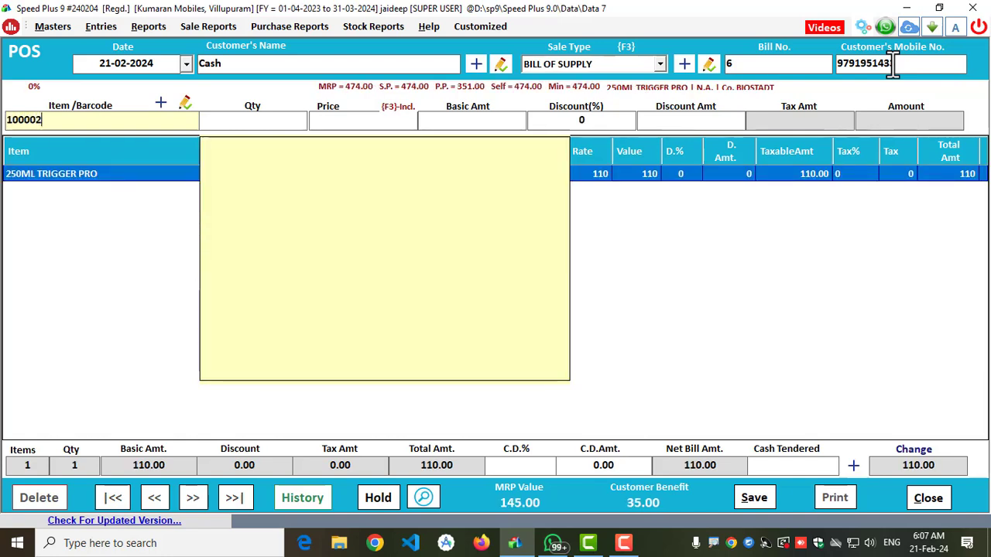
key(BackSpace)
key(BackSpace)
key(BackSpace)
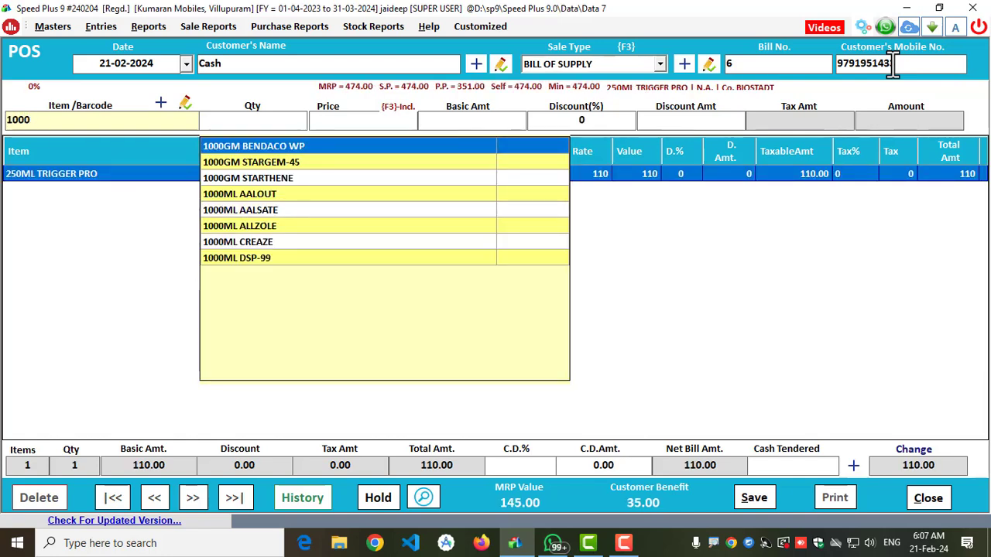
text(25)
key(Return)
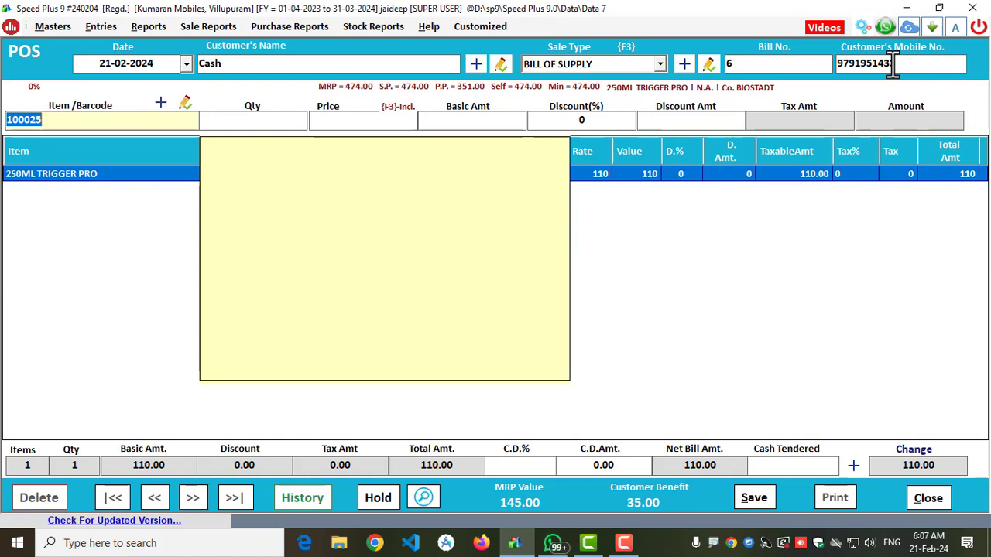
key(BackSpace)
- Add 1000GM STARTHENE from the item list to the bill with quantity 1 at price 1030
key(Down)
key(Down)
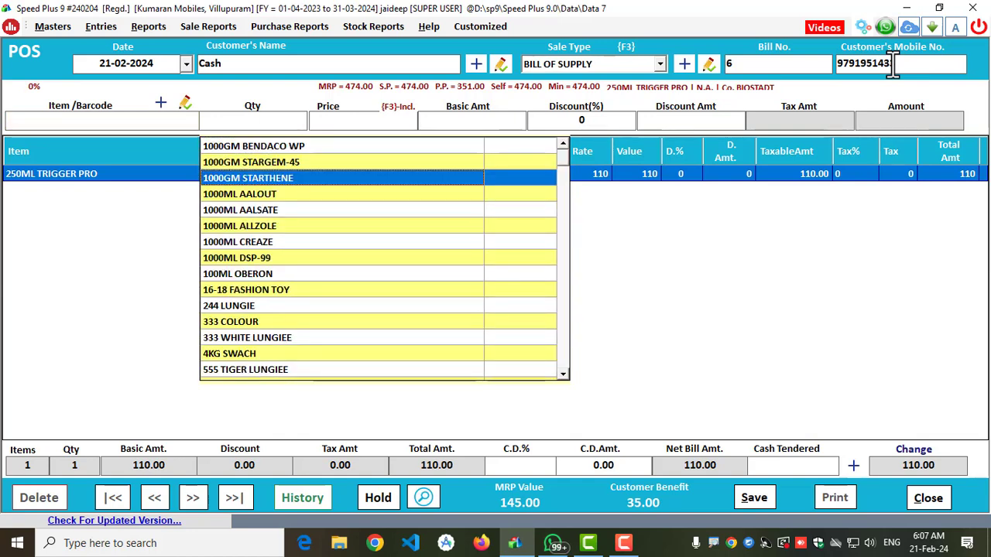
key(Return)
key(Return)
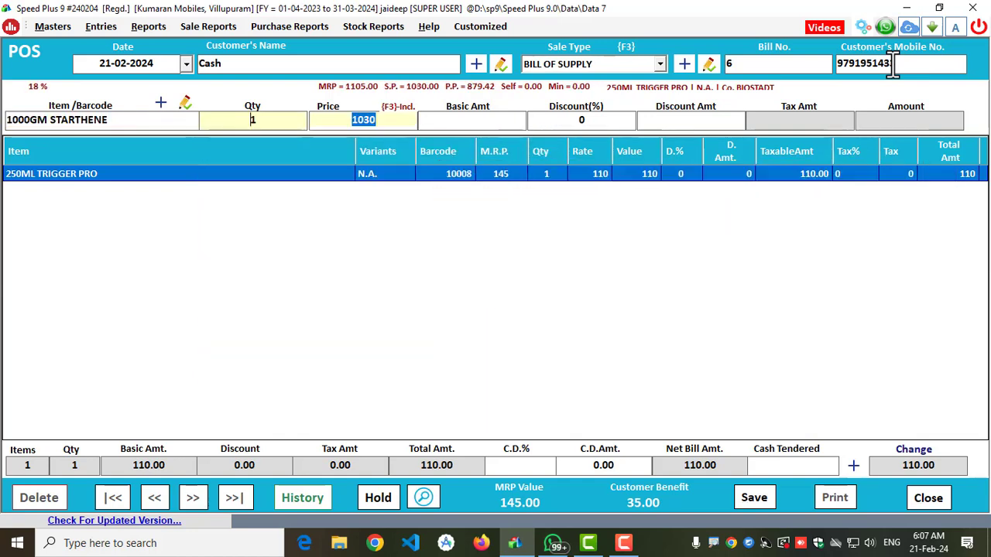
key(Return)
key(Return)
key(Return)
key(Return)
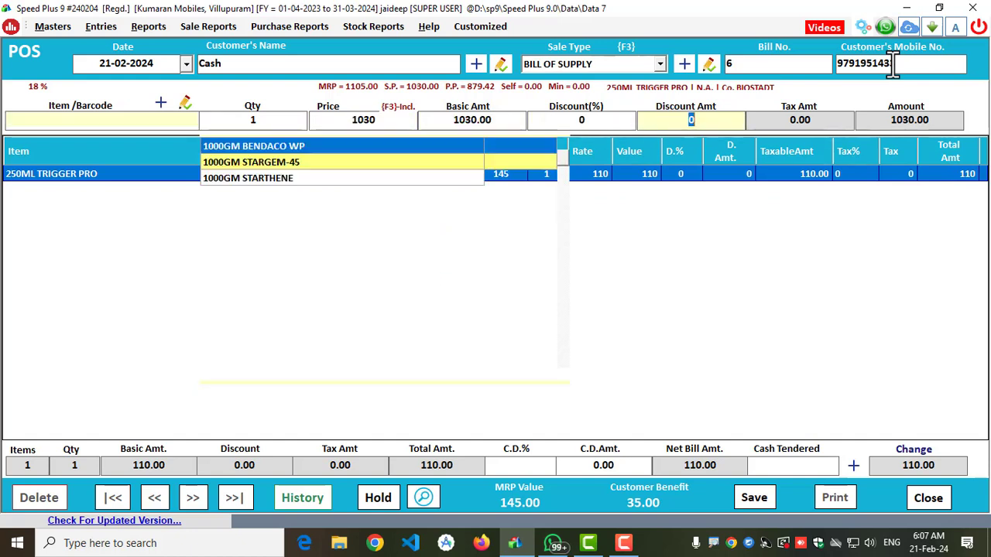
- Finish item entry, apply a 10% cash discount to bill 6 and save it without printing
key(Escape)
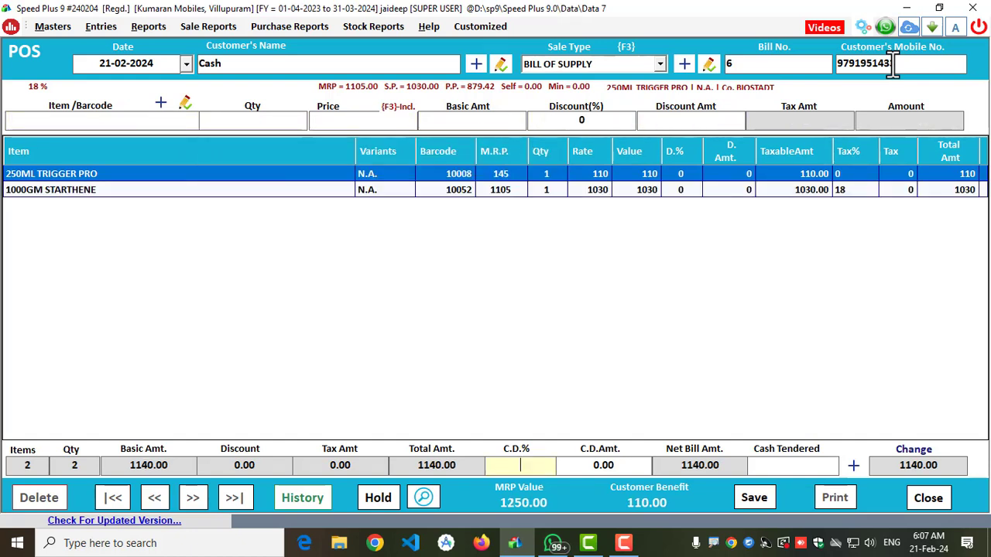
text(10)
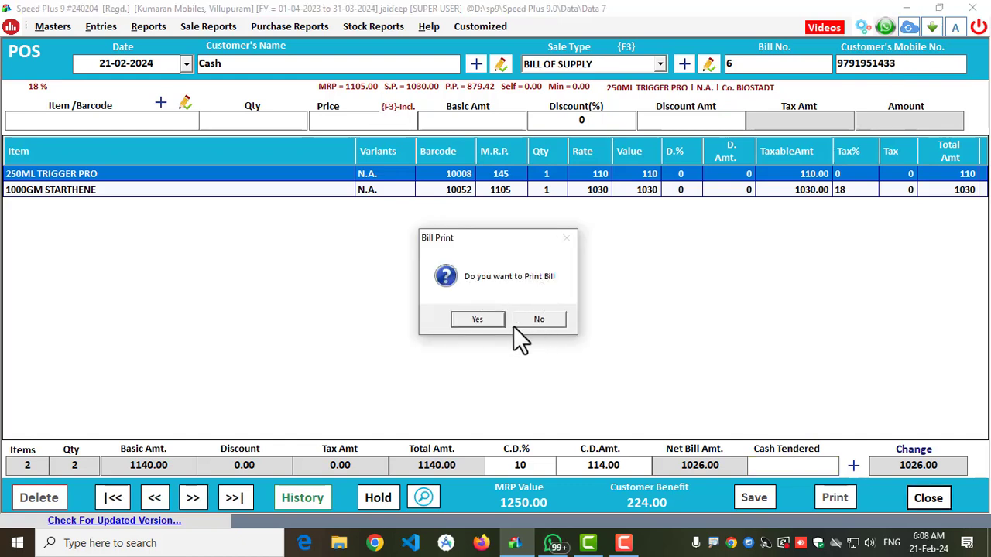
click(530, 322)
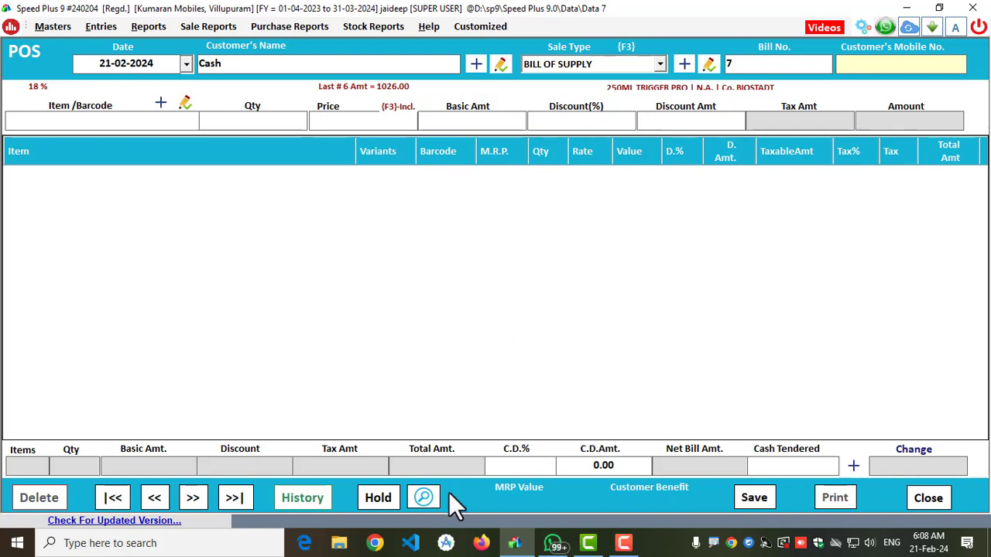
- Recall held bill 5 from the held bills list and finalise it without printing
click(423, 497)
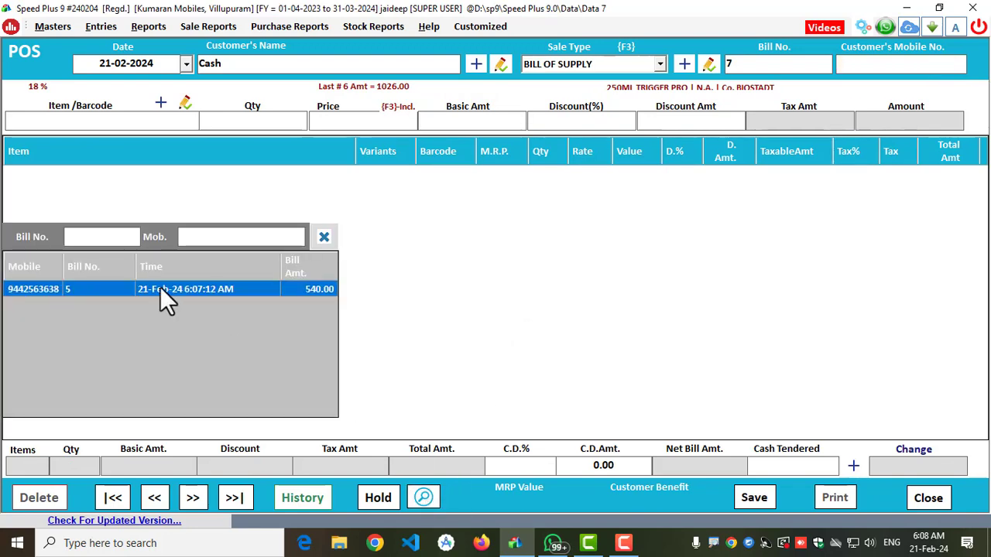
key(Return)
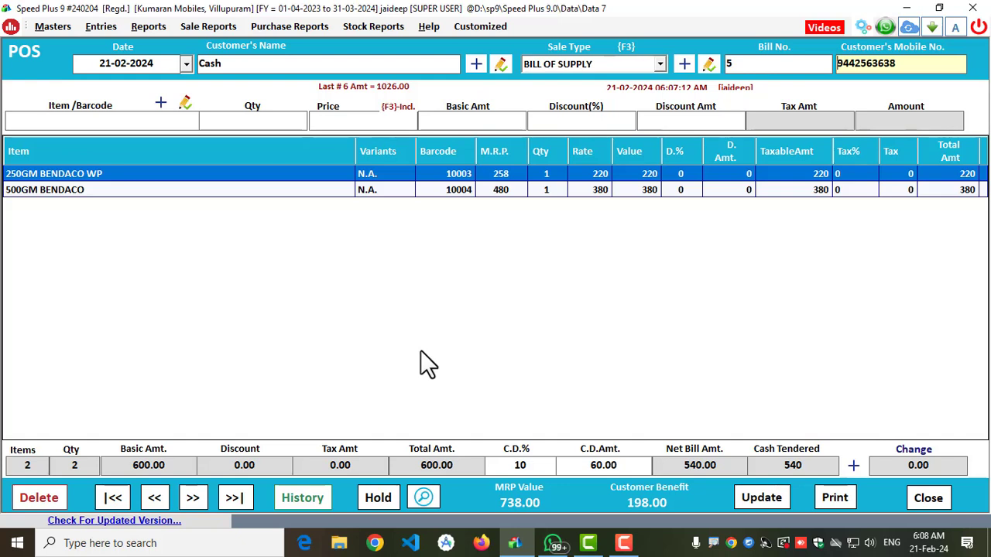
click(754, 500)
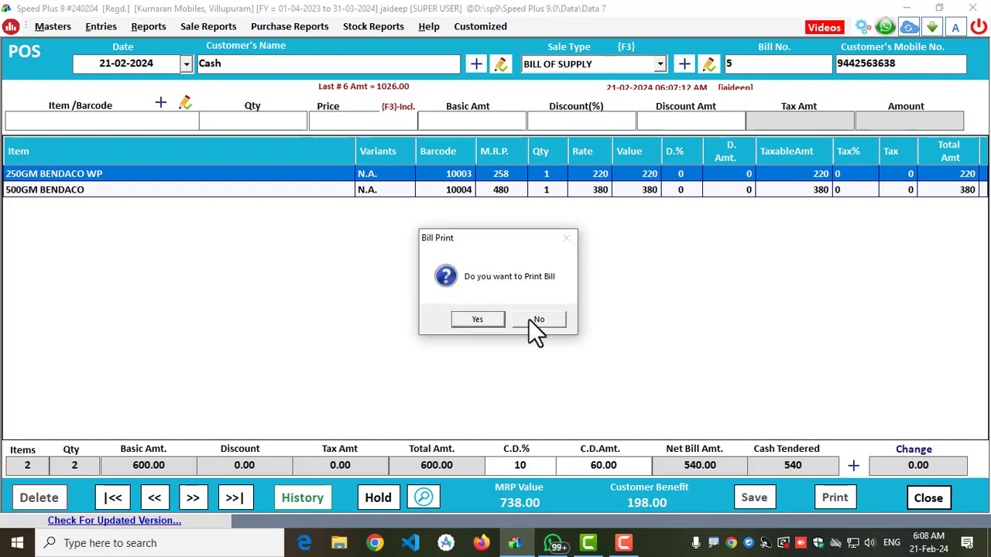
click(530, 320)
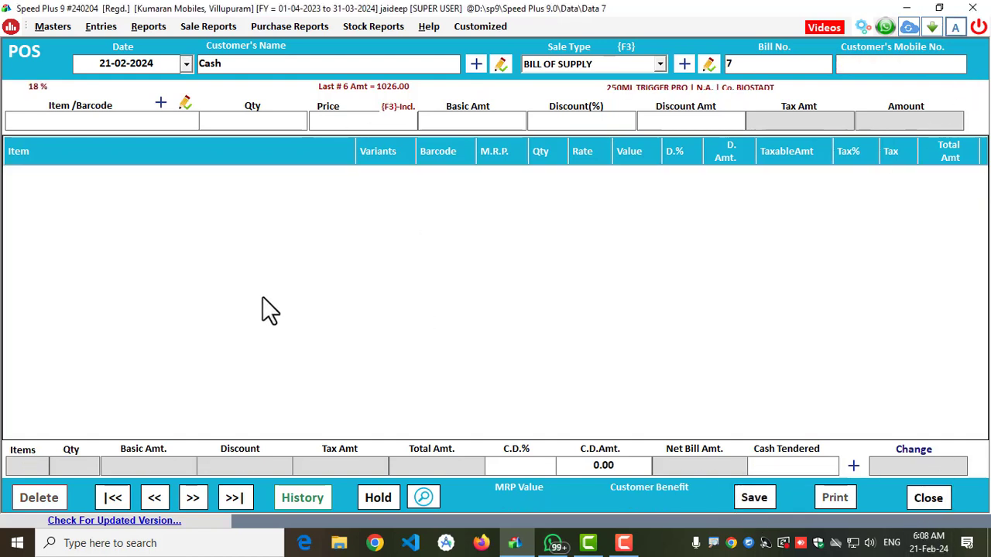
- Close the POS billing window and refresh the dashboard figures
click(923, 499)
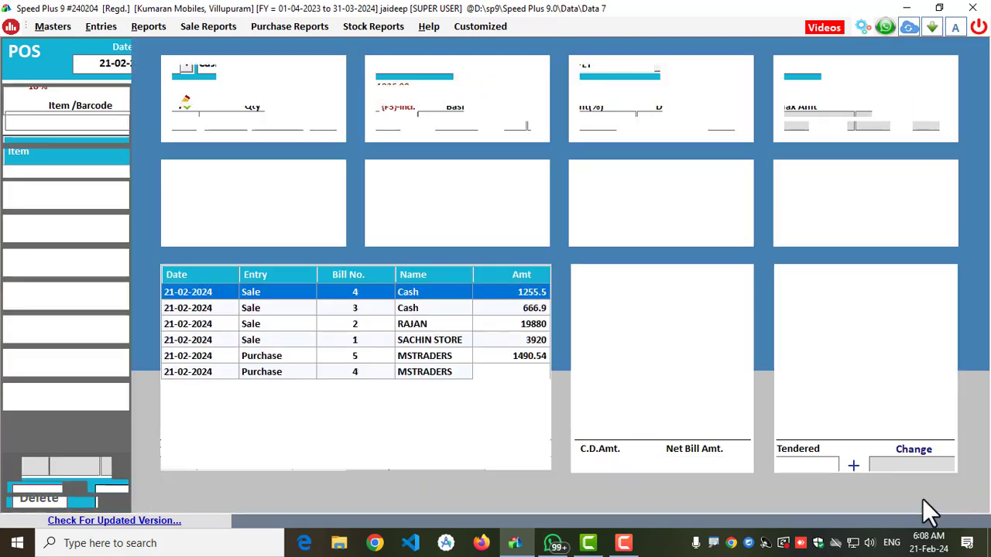
click(108, 487)
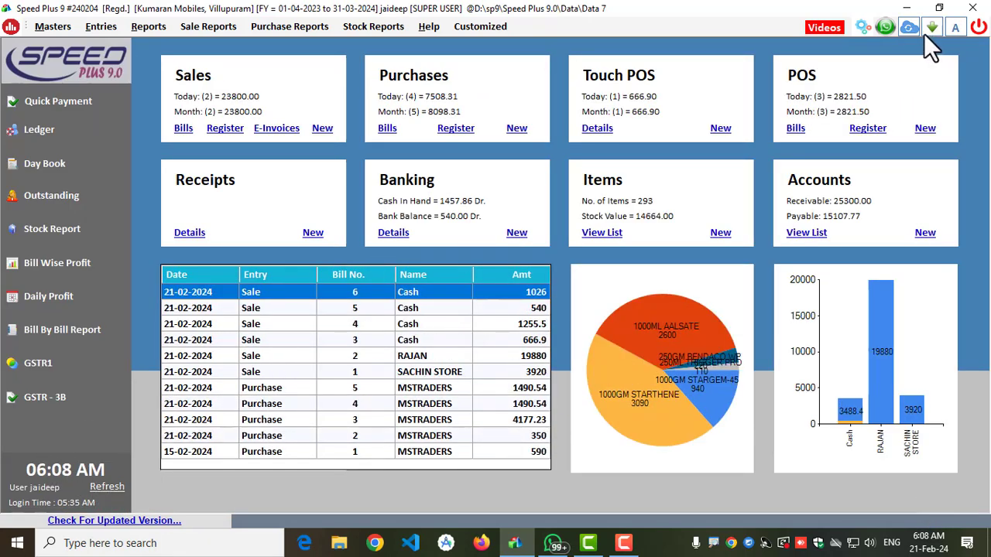